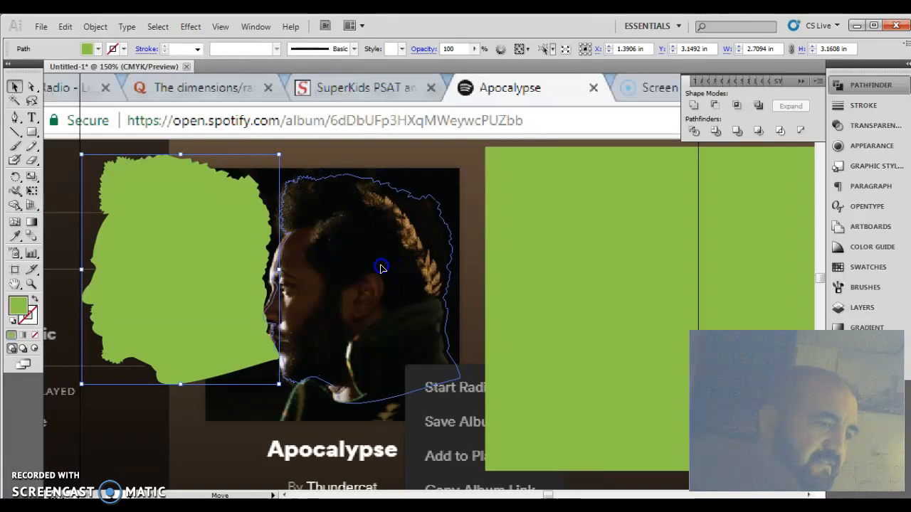
Move the green head silhouette over the portrait on the album cover
drag(381, 269, 375, 272)
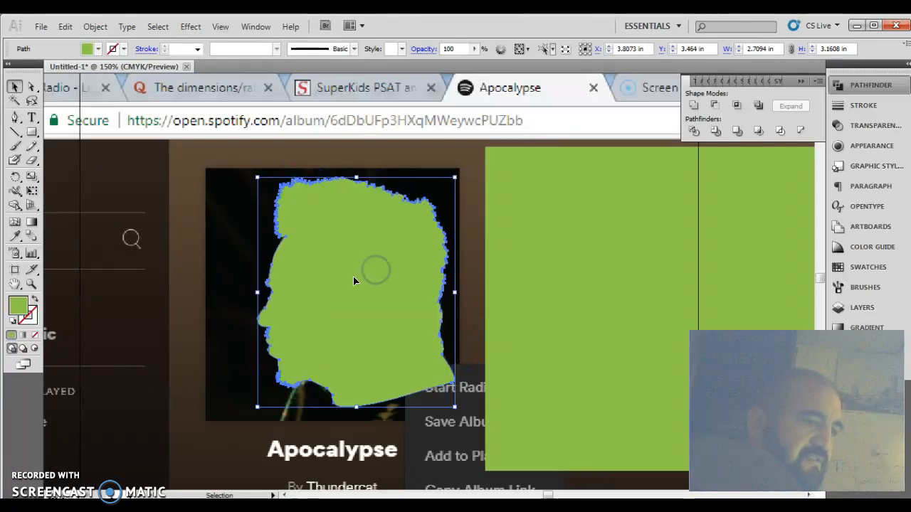
Swap the head silhouette's fill and stroke so it is drawn only as a green outline
click(34, 300)
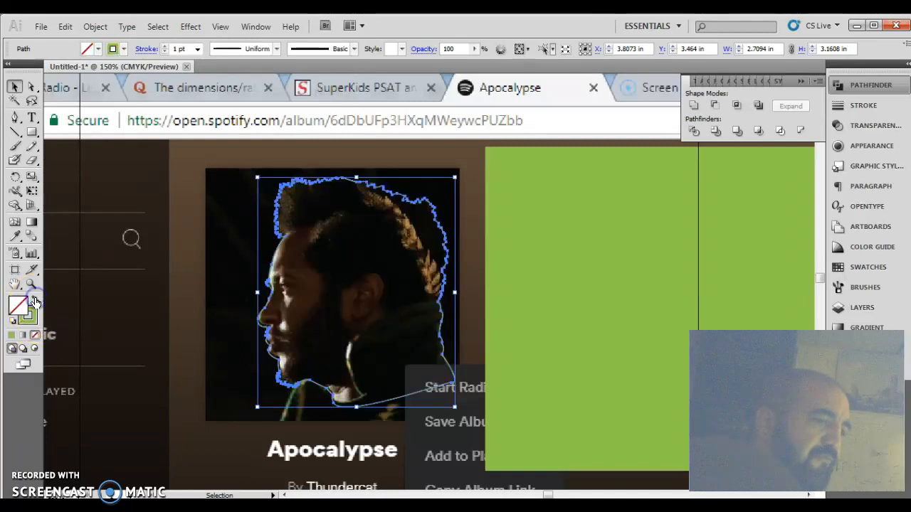
click(34, 300)
click(34, 300)
click(34, 301)
click(34, 301)
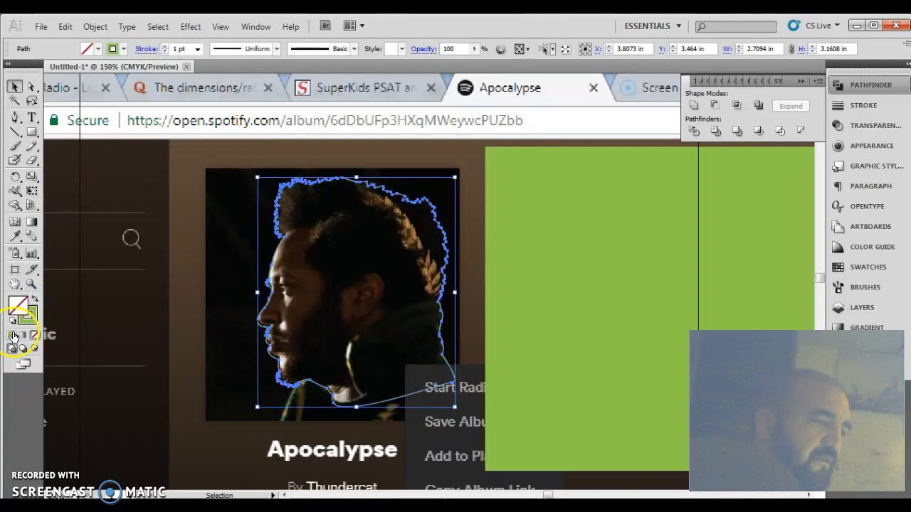
Set the silhouette's stroke weight to 7 pt, and swap the green colour back to a solid fill
click(861, 107)
click(731, 94)
click(731, 94)
click(731, 94)
click(731, 94)
click(731, 94)
click(731, 94)
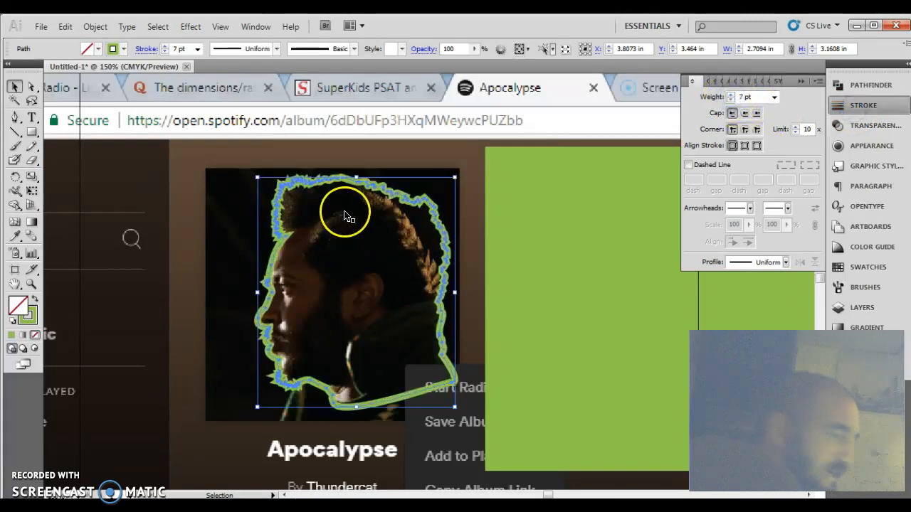
click(33, 303)
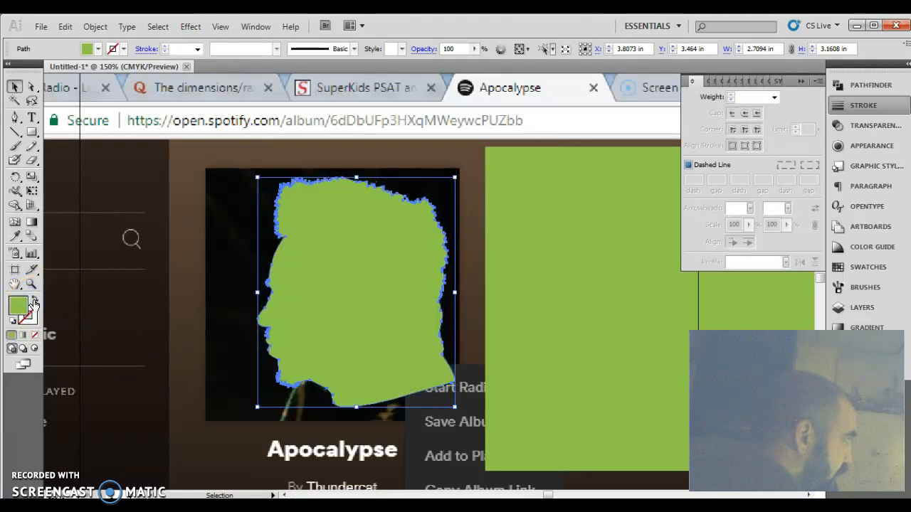
Move the green rectangle over the head silhouette and change its fill to red
click(677, 329)
click(632, 345)
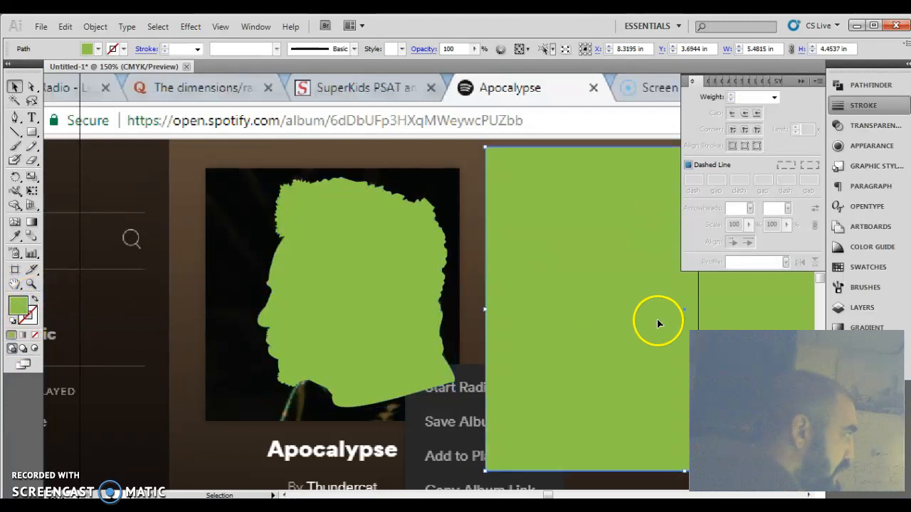
drag(652, 245, 324, 273)
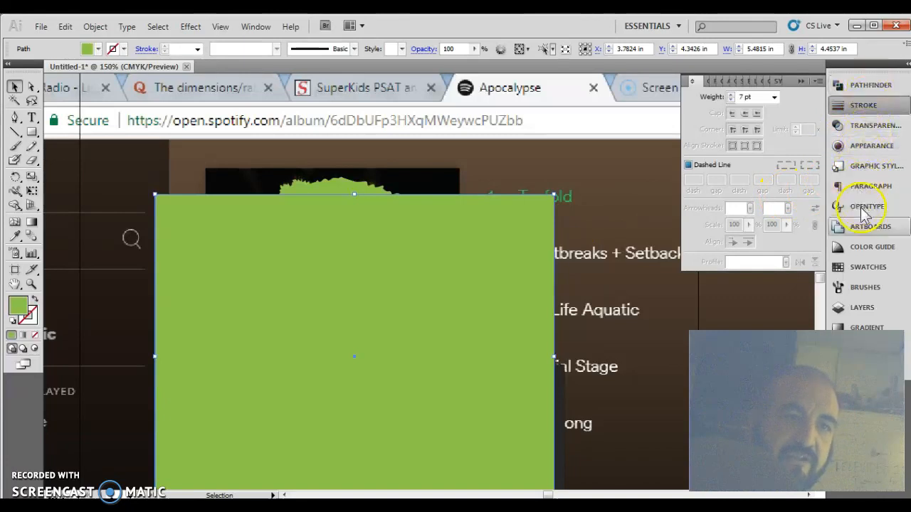
click(867, 267)
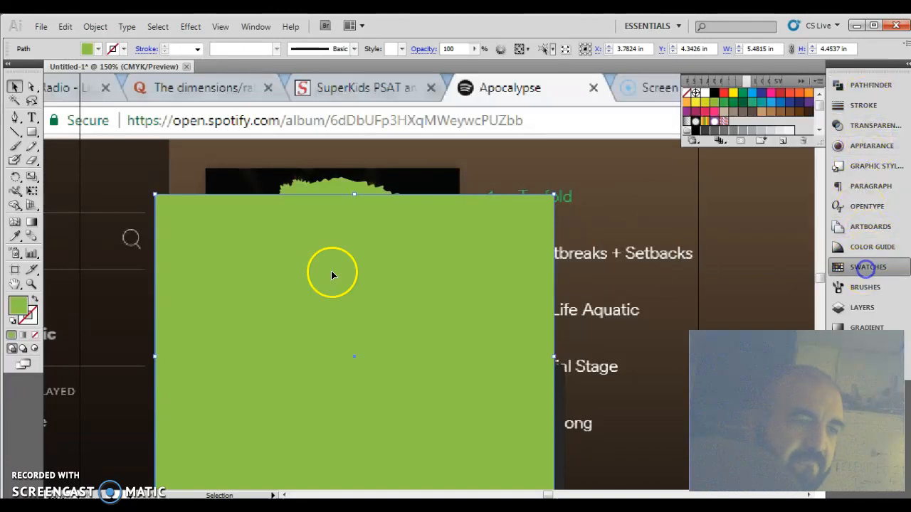
click(724, 92)
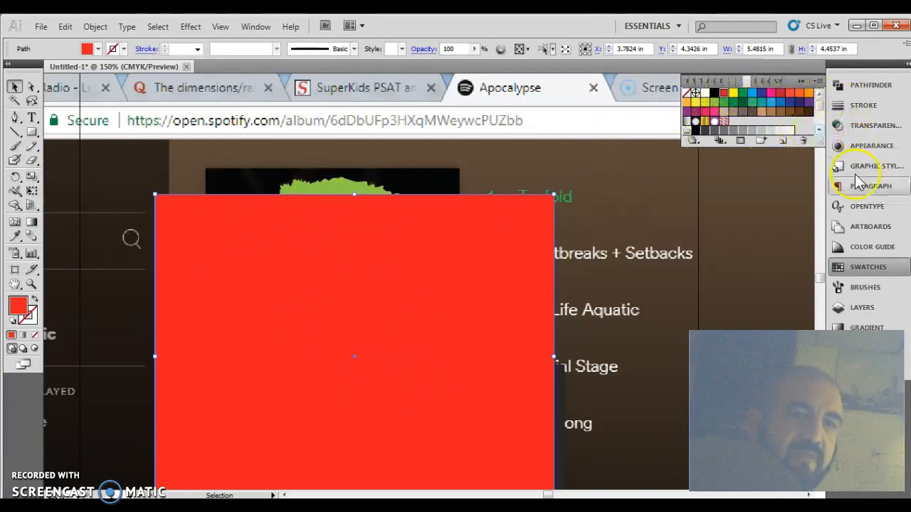
click(861, 246)
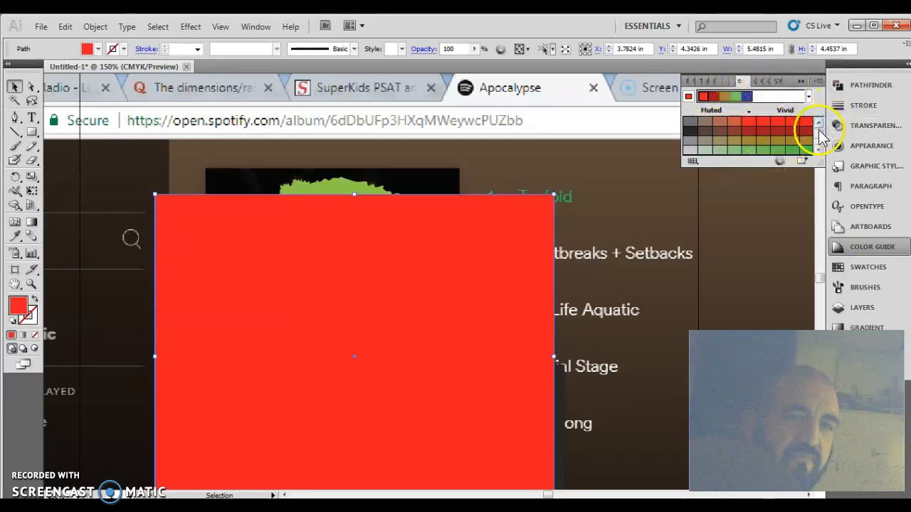
click(778, 161)
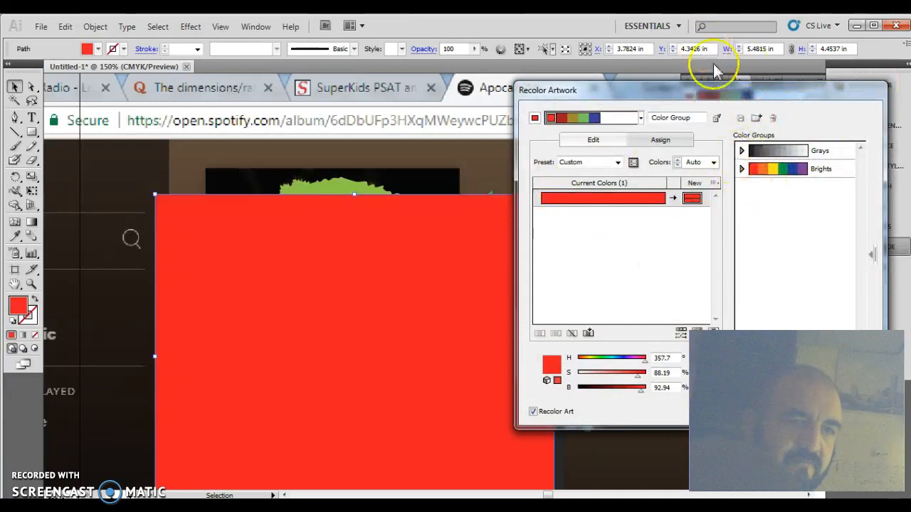
drag(732, 92, 401, 67)
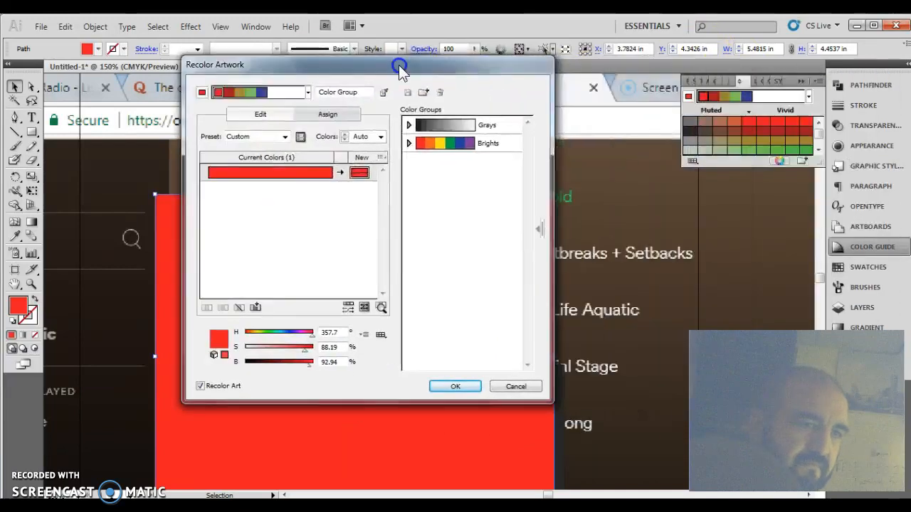
click(514, 385)
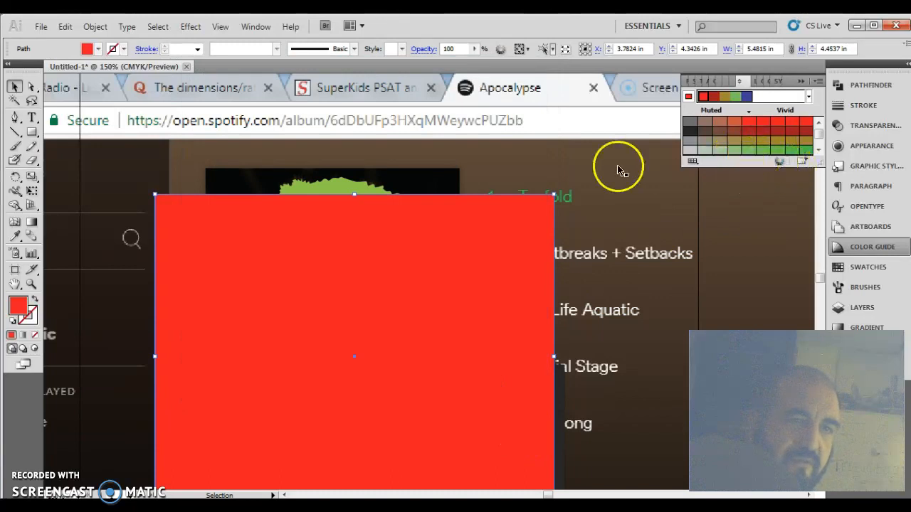
click(692, 161)
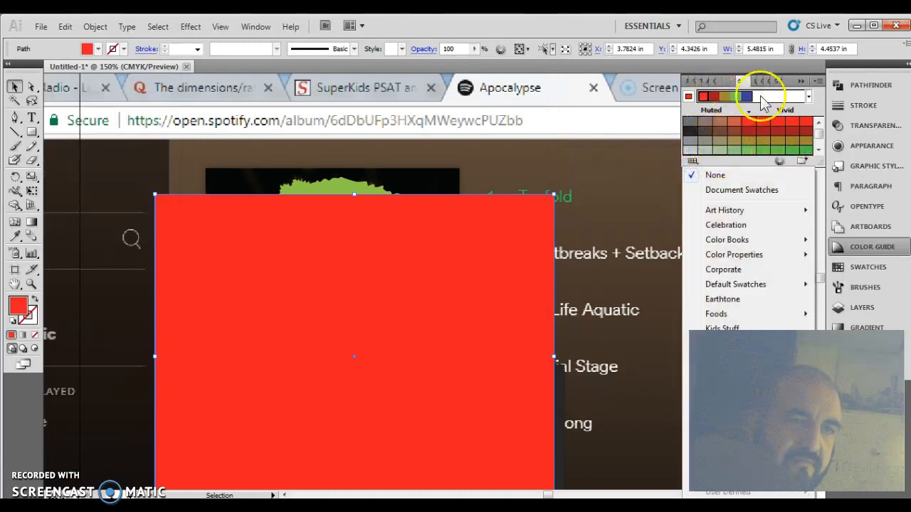
click(575, 139)
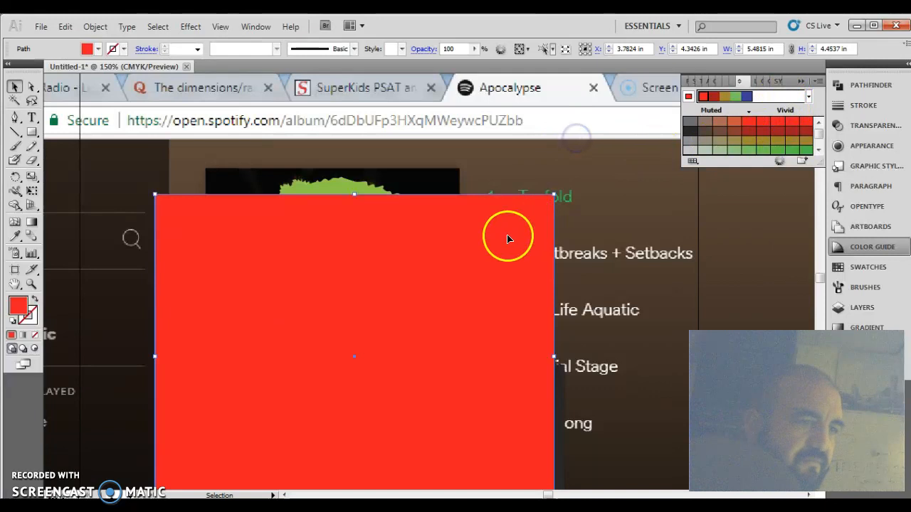
Reposition the red rectangle so it completely covers the green head silhouette
drag(330, 244, 549, 209)
drag(516, 239, 541, 228)
drag(516, 286, 351, 261)
drag(411, 232, 336, 233)
drag(399, 200, 439, 225)
drag(376, 212, 490, 215)
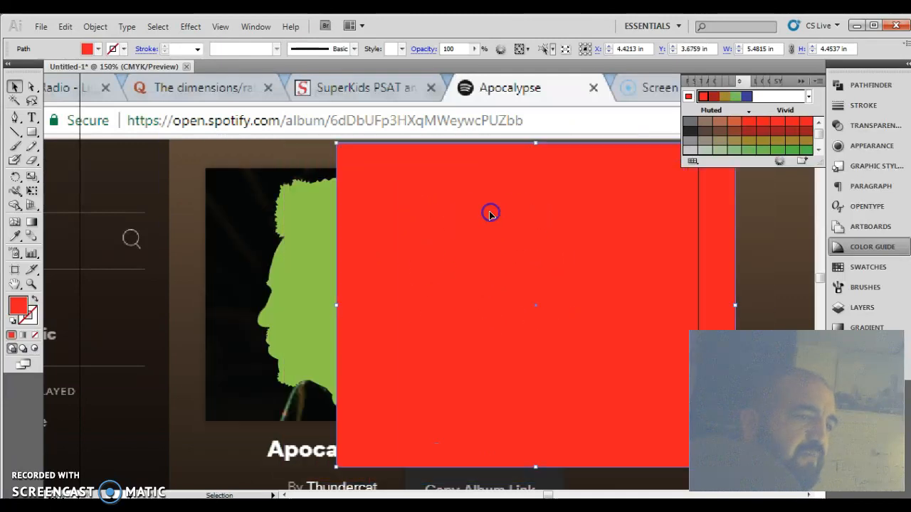
drag(472, 248, 382, 244)
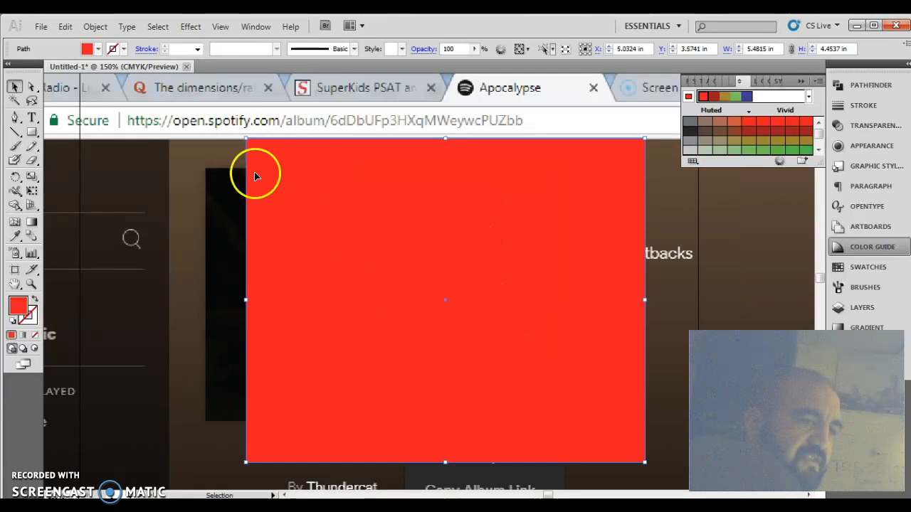
Send the red rectangle backward in the stacking order, behind the green silhouette
right_click(292, 214)
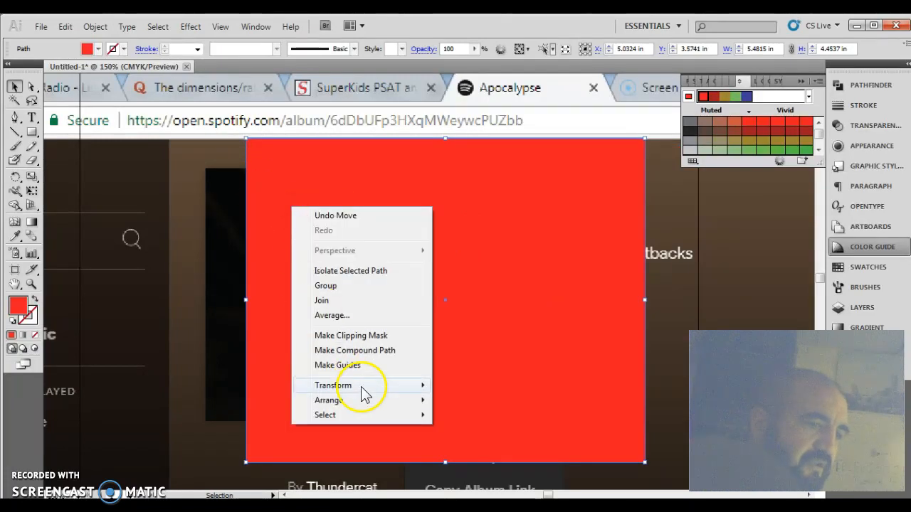
mouse_move(363, 403)
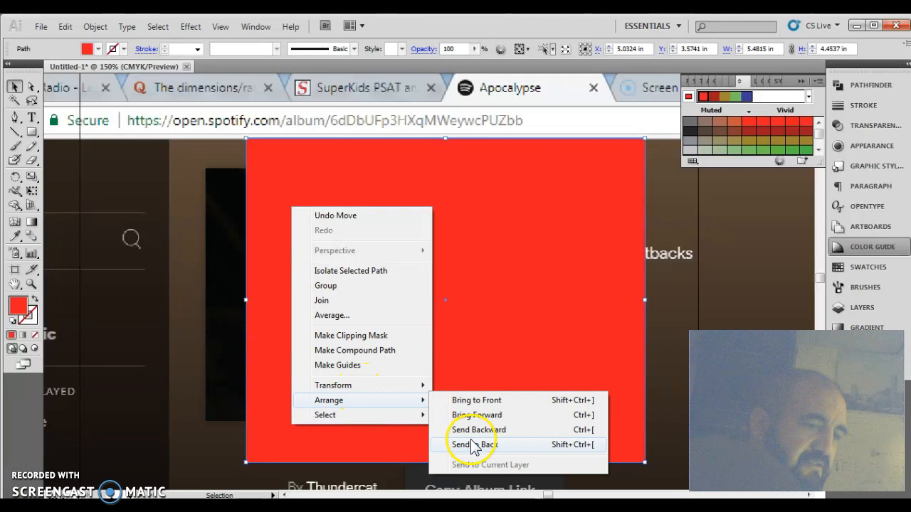
click(473, 428)
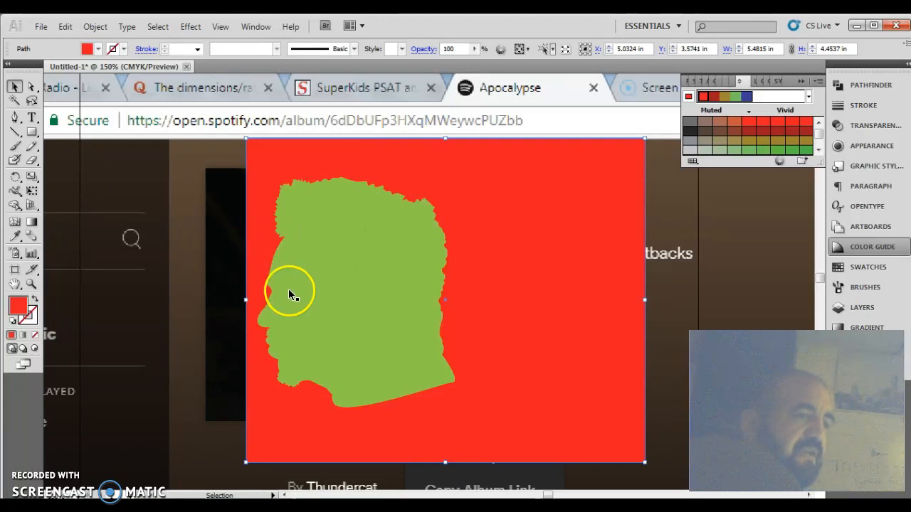
Move the embedded browser screenshot down, away from behind most of the red rectangle, and deselect it
click(153, 248)
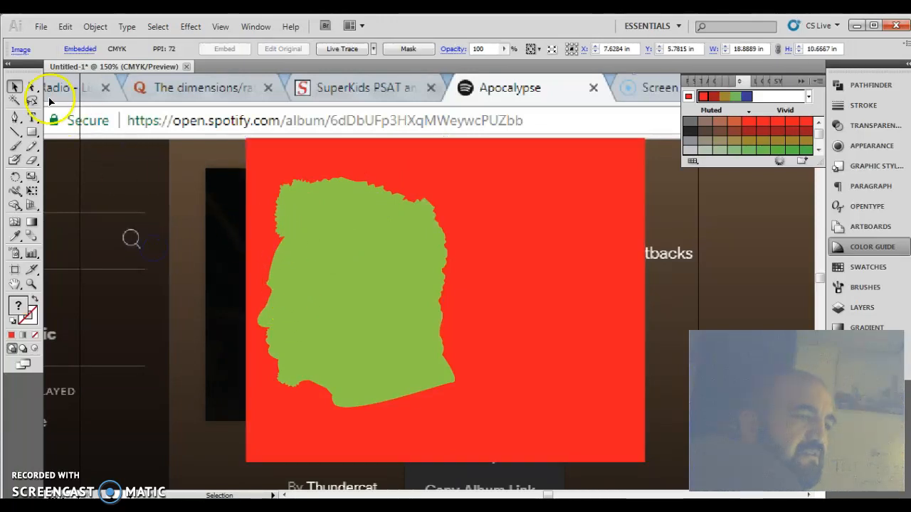
drag(191, 173, 382, 285)
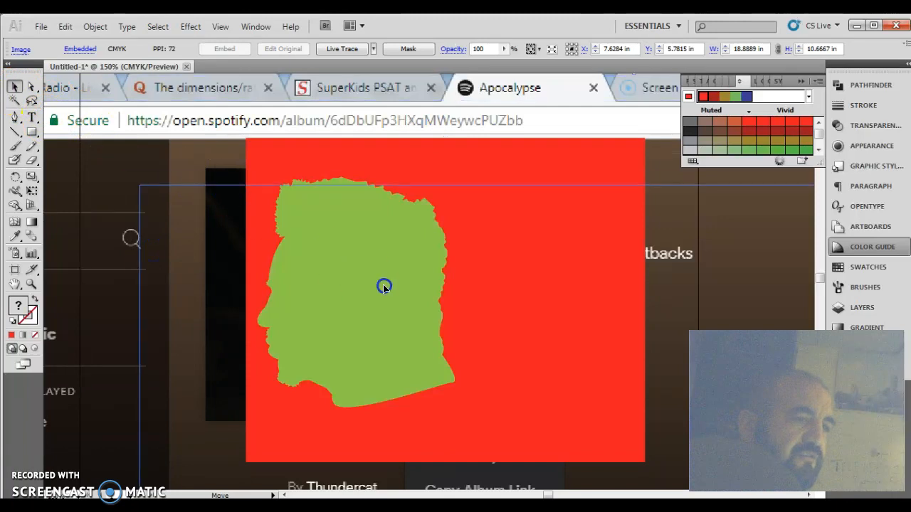
drag(190, 323, 118, 174)
drag(173, 269, 160, 297)
drag(176, 199, 219, 403)
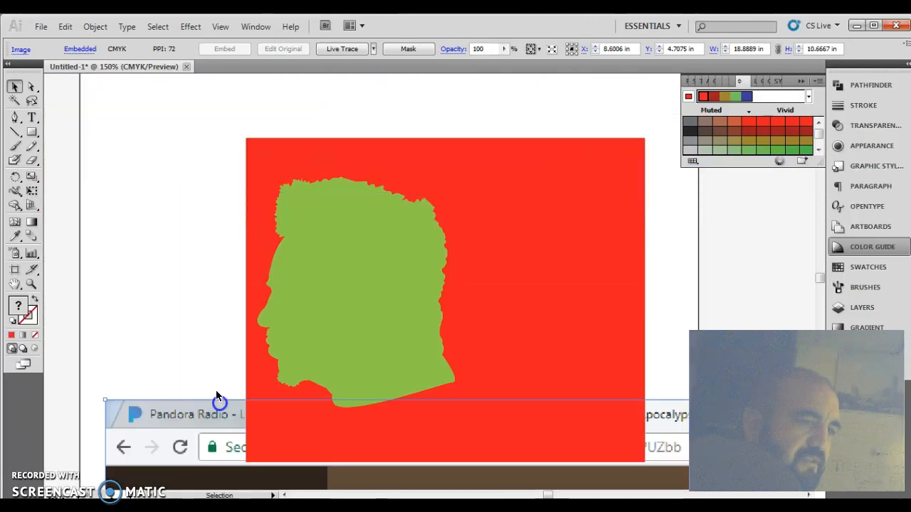
click(156, 211)
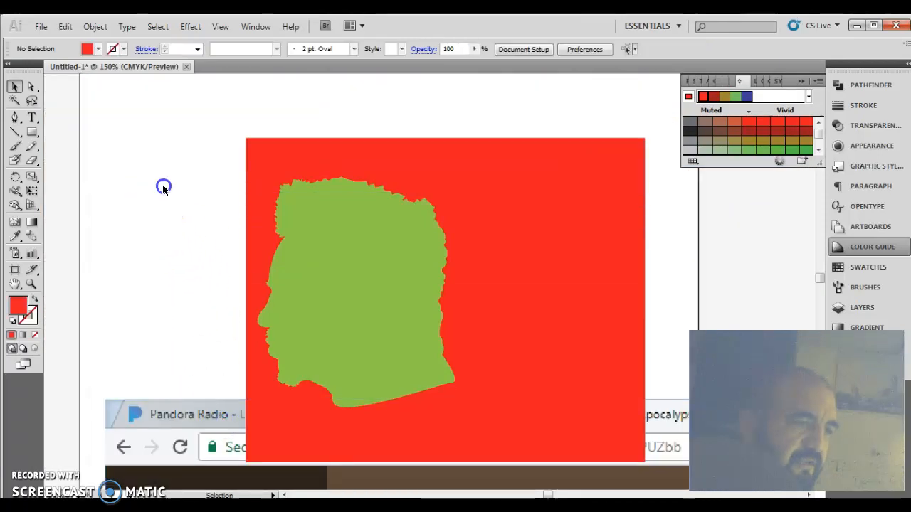
Move the embedded browser screenshot back up behind the red rectangle and silhouette
mouse_move(348, 290)
mouse_down()
mouse_move(358, 297)
mouse_move(347, 291)
mouse_up()
click(161, 182)
click(197, 267)
drag(199, 419, 113, 100)
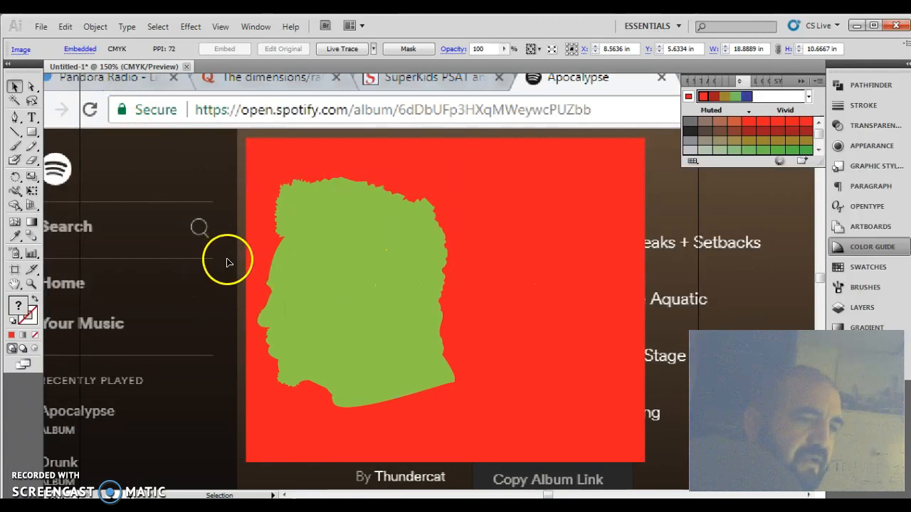
Select the red rectangle together with the green head silhouette and group them
click(265, 233)
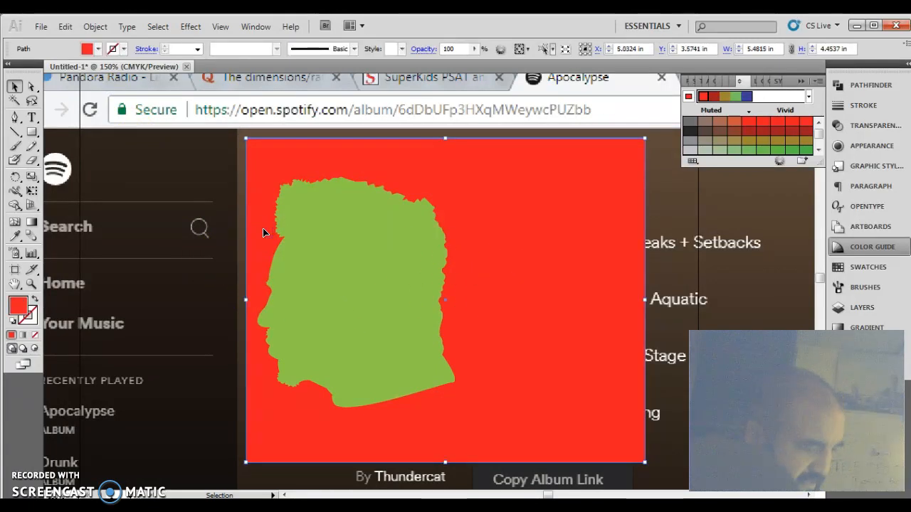
shift+click(361, 237)
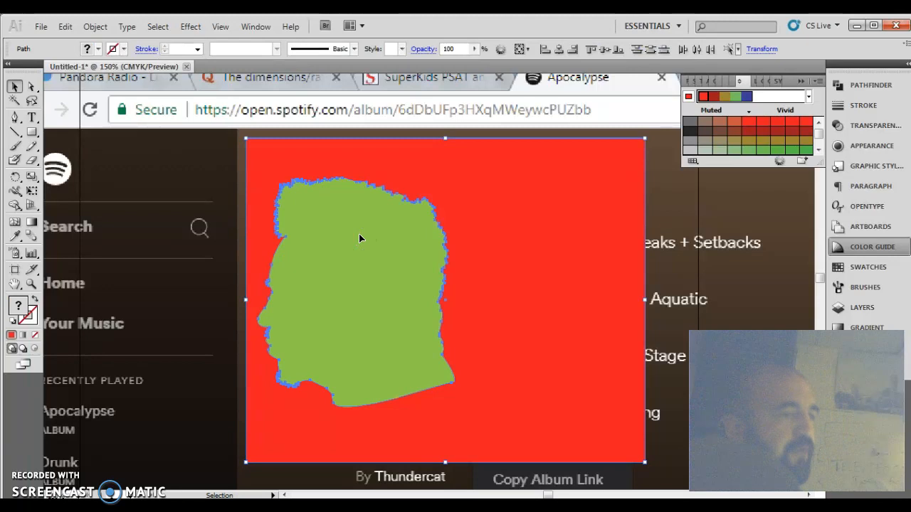
click(342, 183)
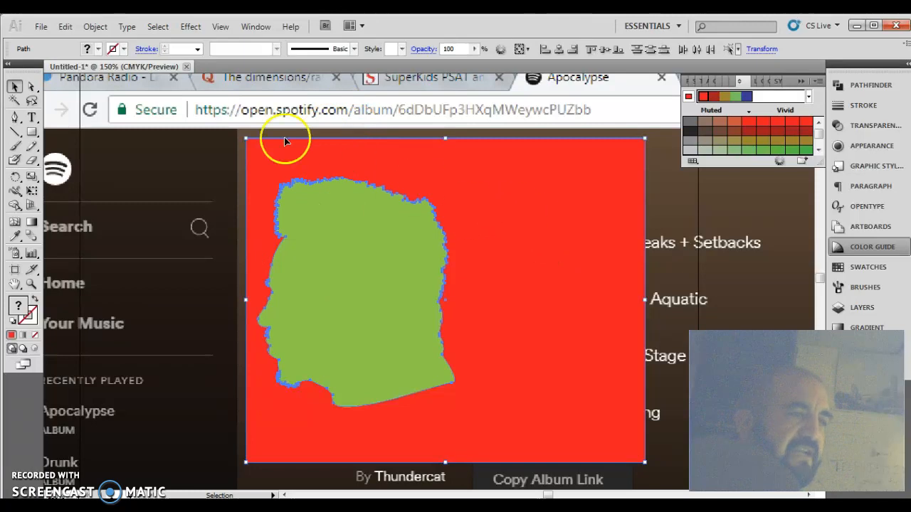
click(94, 28)
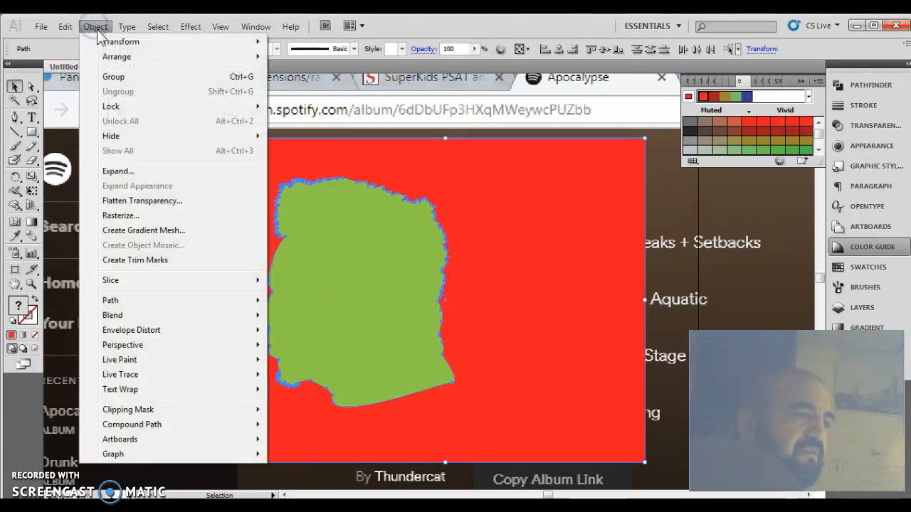
click(142, 77)
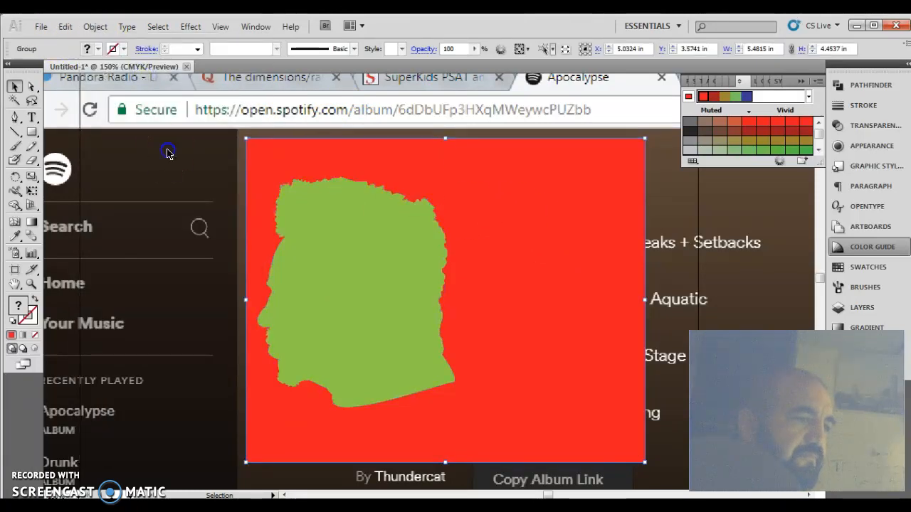
Nudge the grouped rectangle and silhouette slightly up and to the left, and ungroup them
mouse_move(369, 230)
mouse_down()
mouse_move(387, 207)
mouse_move(488, 209)
mouse_move(348, 234)
mouse_move(431, 224)
mouse_move(356, 218)
mouse_move(364, 230)
mouse_up()
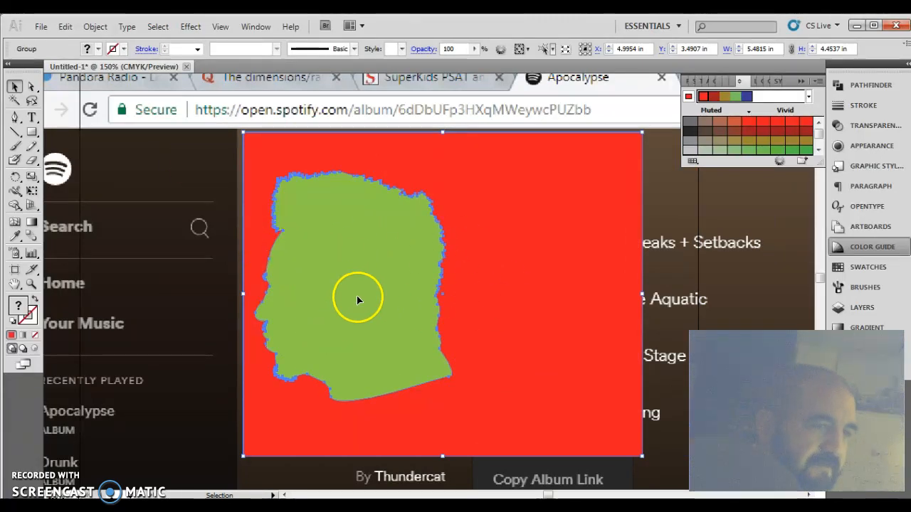
click(96, 29)
click(143, 93)
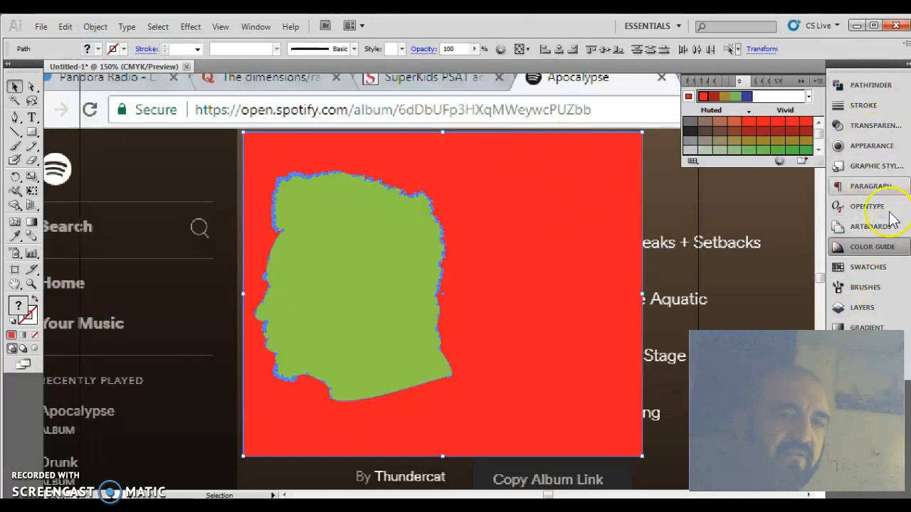
Display the Pathfinder operations for the selected red rectangle and green silhouette
click(880, 86)
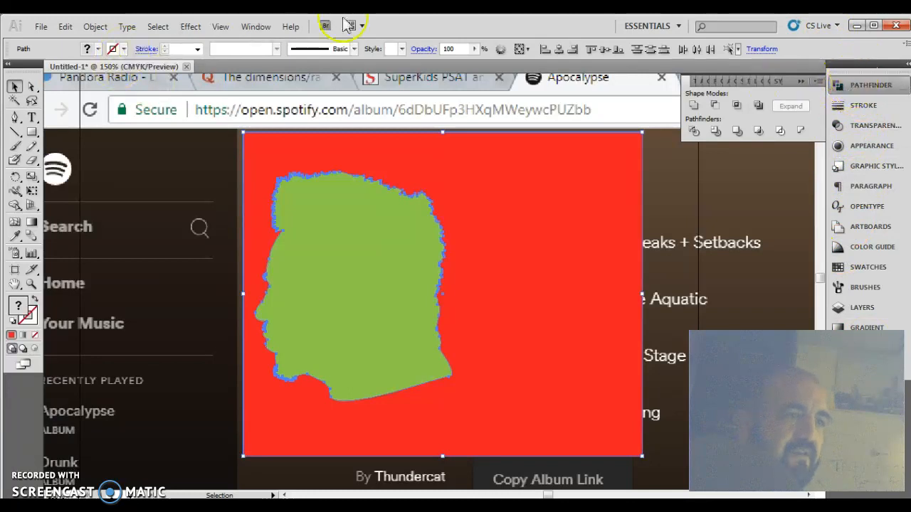
click(249, 27)
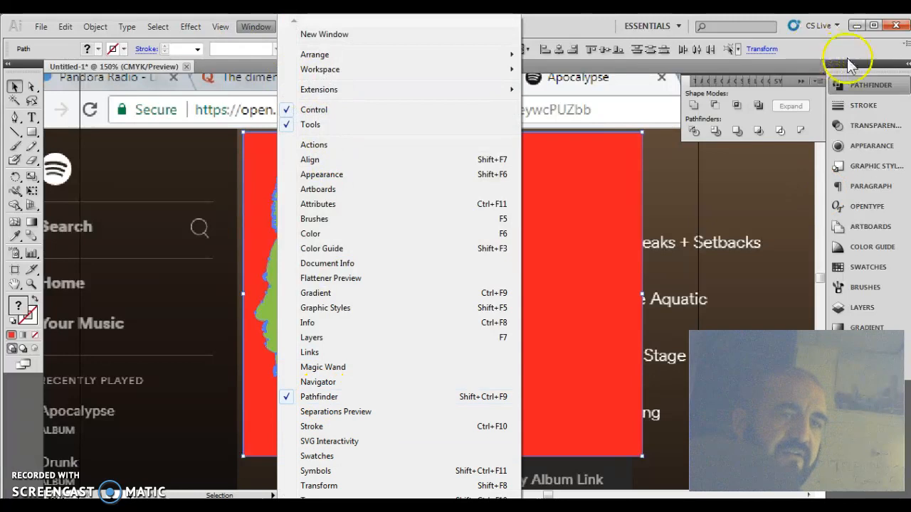
click(857, 82)
click(857, 83)
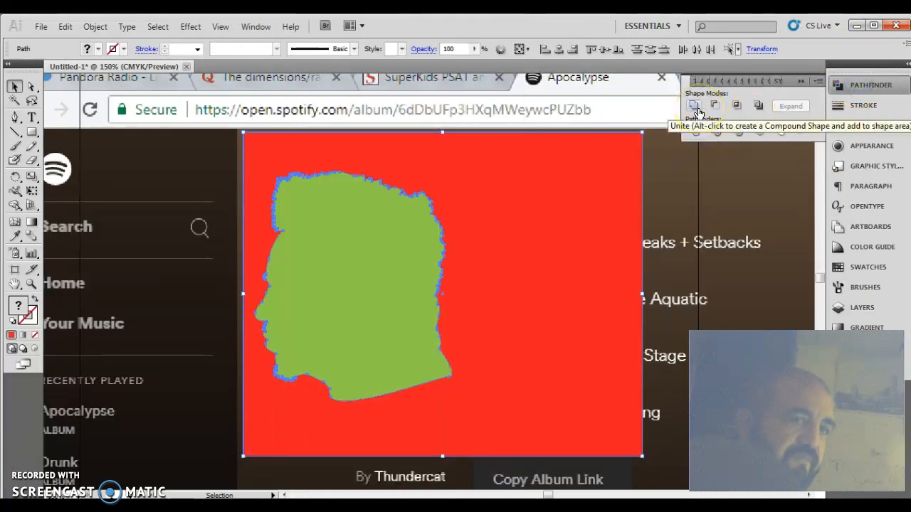
click(694, 134)
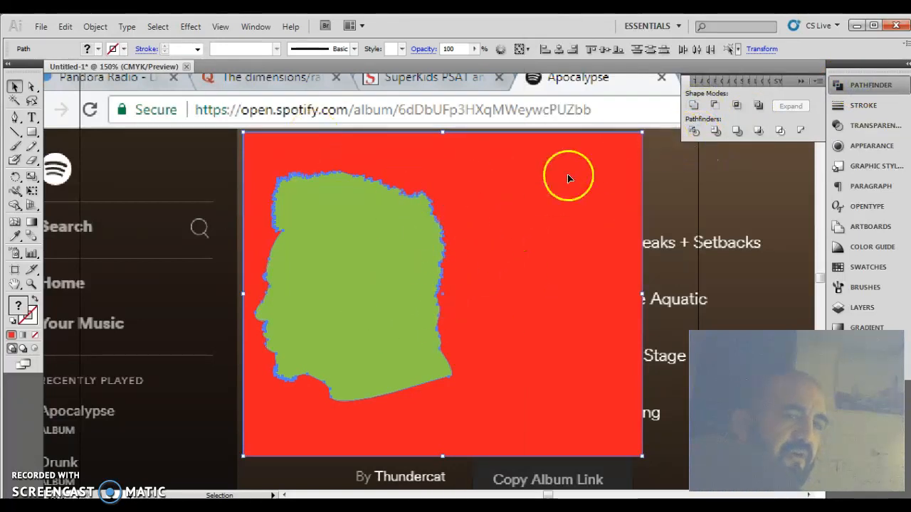
Shift the rectangle and silhouette slightly up and left, and move the silhouette alone toward the rectangle's centre
drag(353, 266, 336, 253)
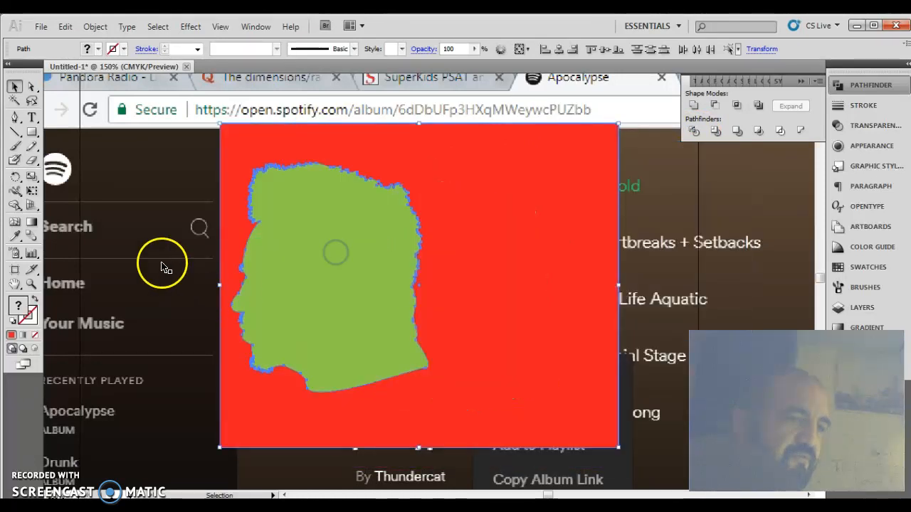
click(165, 243)
click(333, 246)
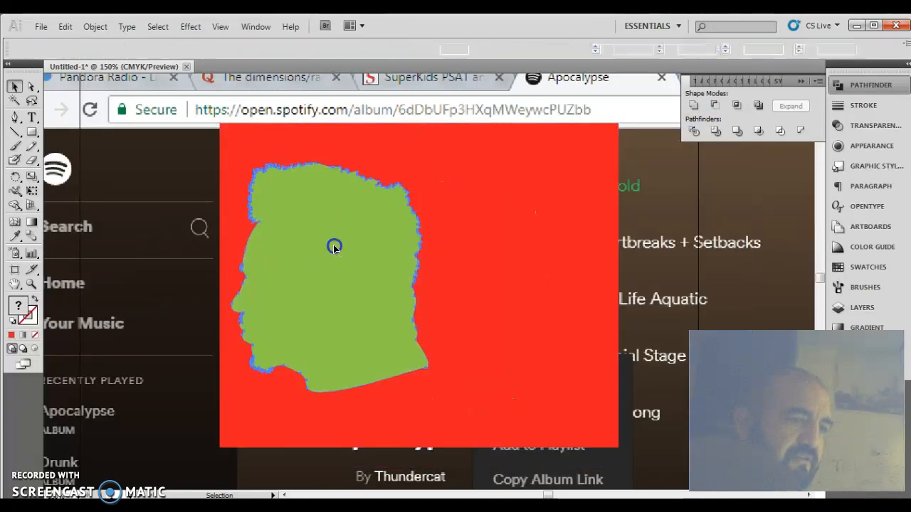
drag(333, 246, 455, 262)
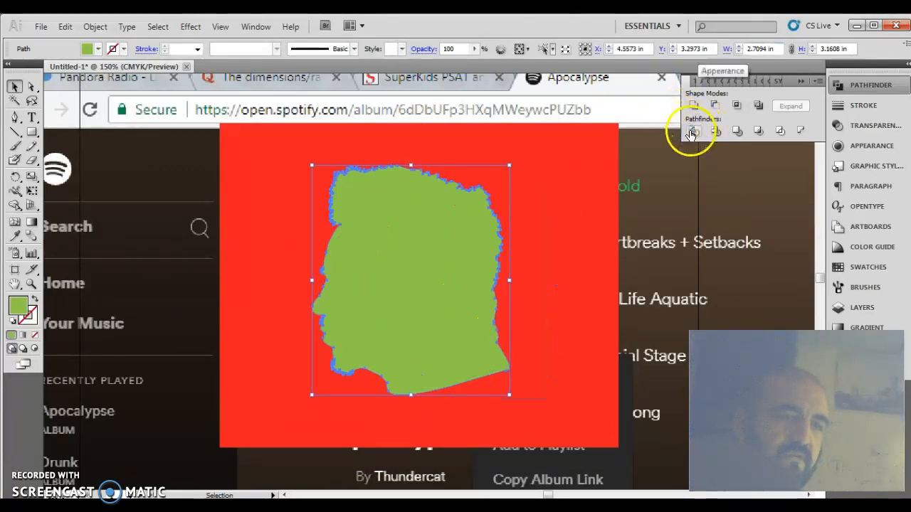
Select the red rectangle together with the green silhouette and apply Pathfinder Divide to them
shift+click(261, 208)
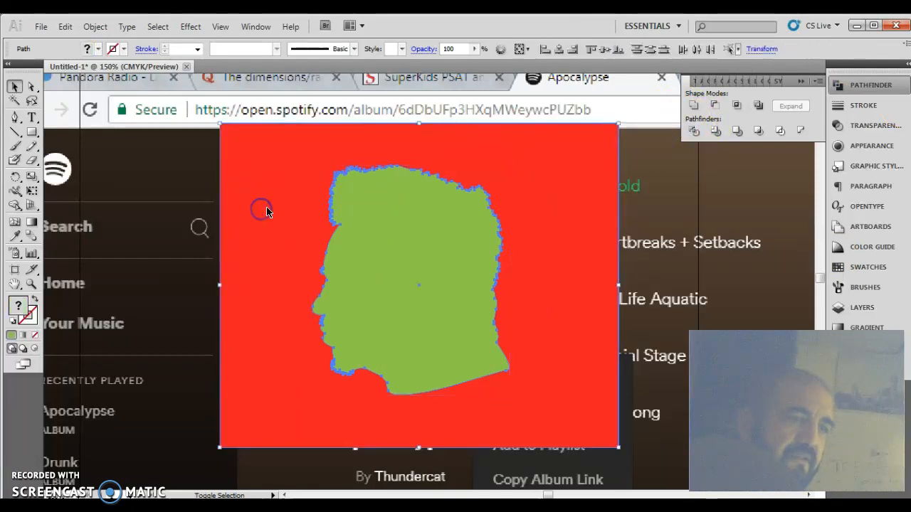
click(694, 134)
click(187, 222)
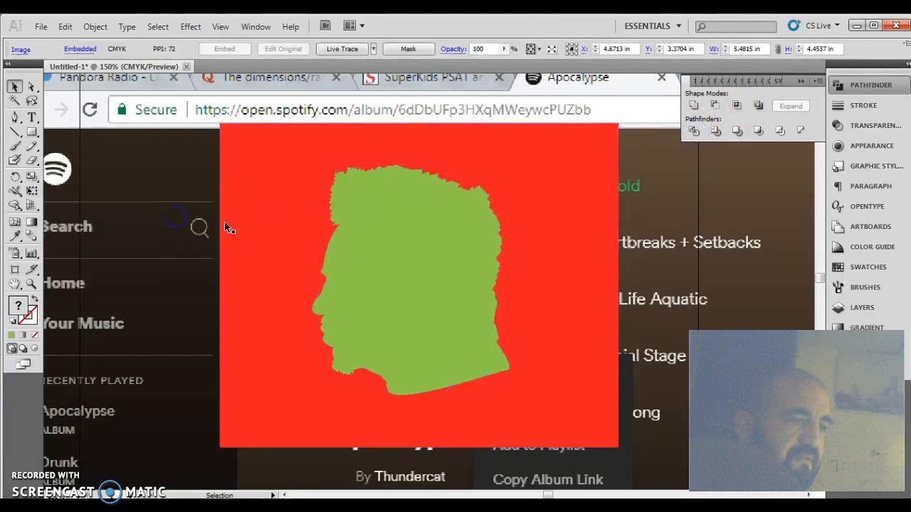
Examine how the divided rectangle and silhouette respond to being selected as whole objects
click(331, 193)
click(258, 204)
click(164, 177)
click(283, 198)
click(397, 221)
click(181, 178)
click(276, 203)
click(153, 168)
Move the green head piece out to the right of the rectangle, and move the cut-out red rectangle left across the browser screenshot
click(31, 87)
click(392, 268)
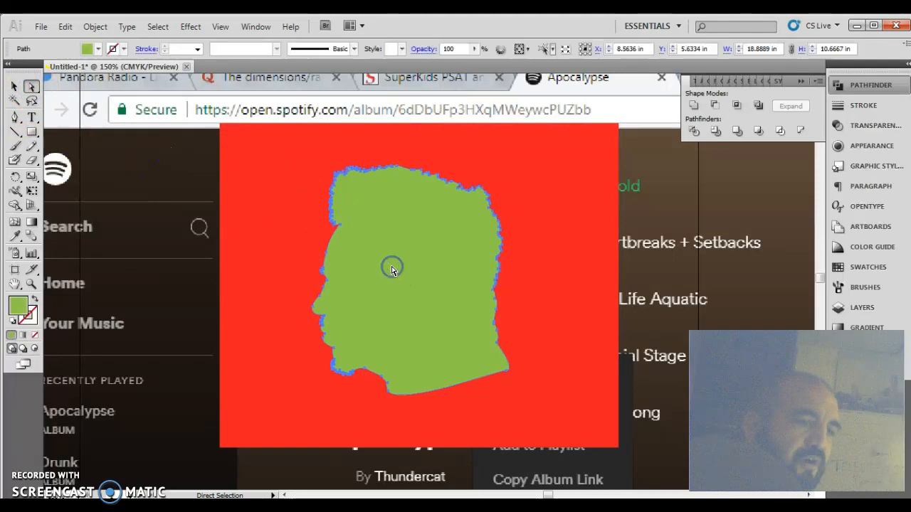
drag(396, 267, 757, 234)
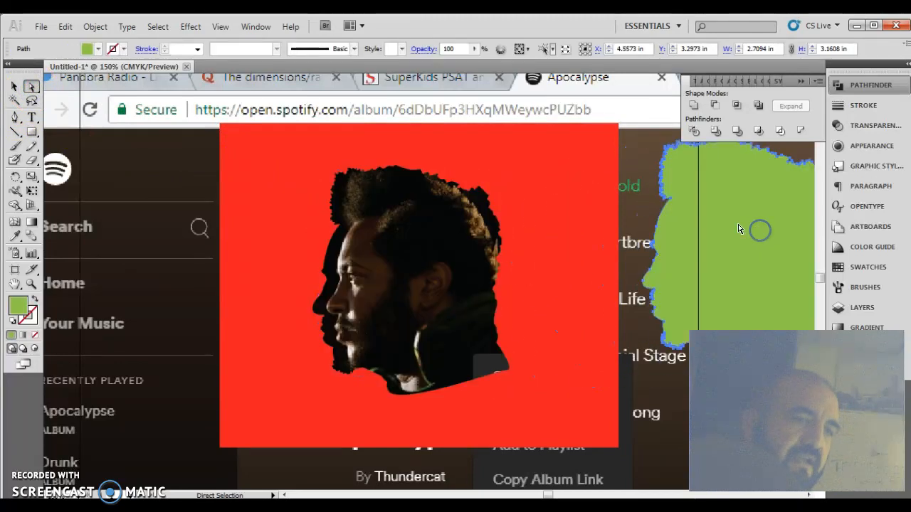
drag(268, 228, 282, 229)
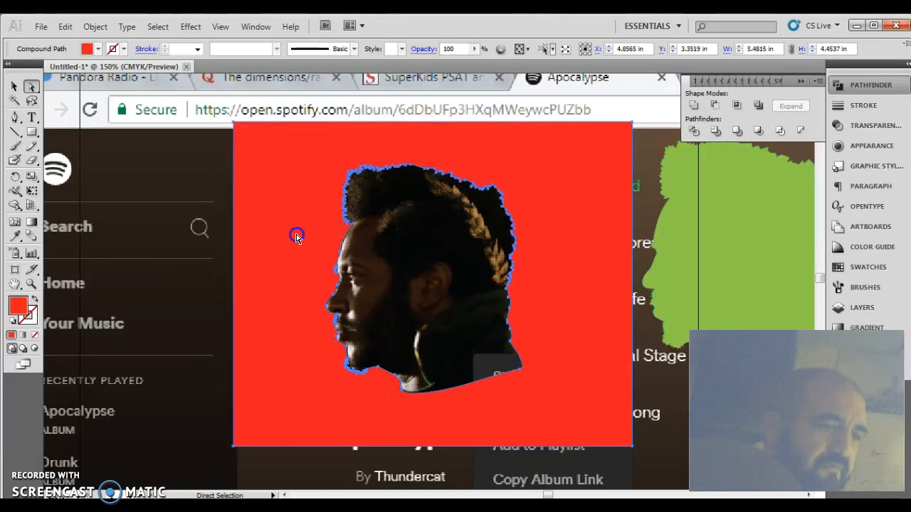
drag(545, 224, 366, 260)
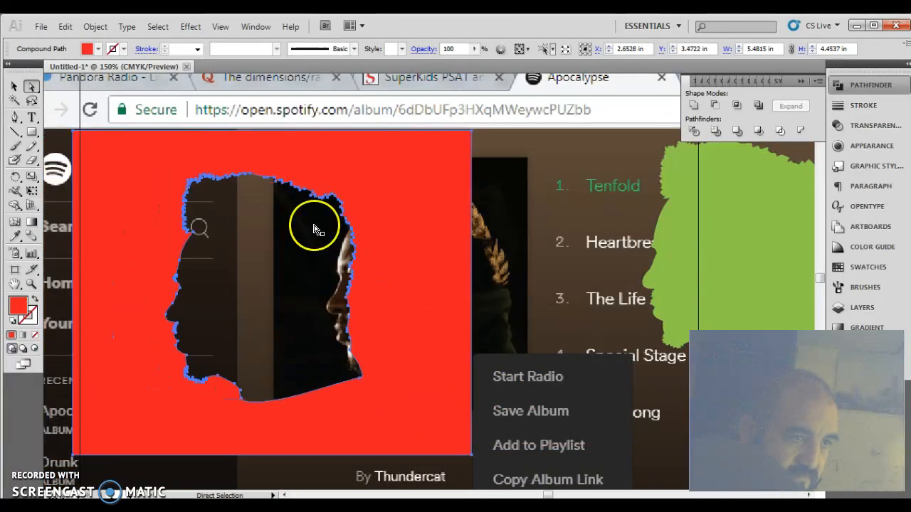
Delete the cut-out red rectangle and the browser screenshot, keeping the green silhouette by undoing its deletion
key(Delete)
click(441, 134)
key(Delete)
click(686, 184)
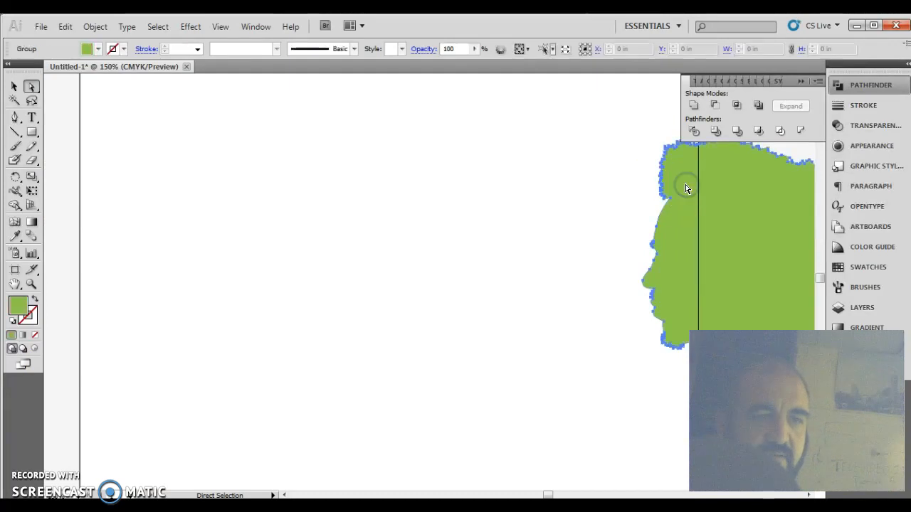
key(Delete)
key(ctrl+z)
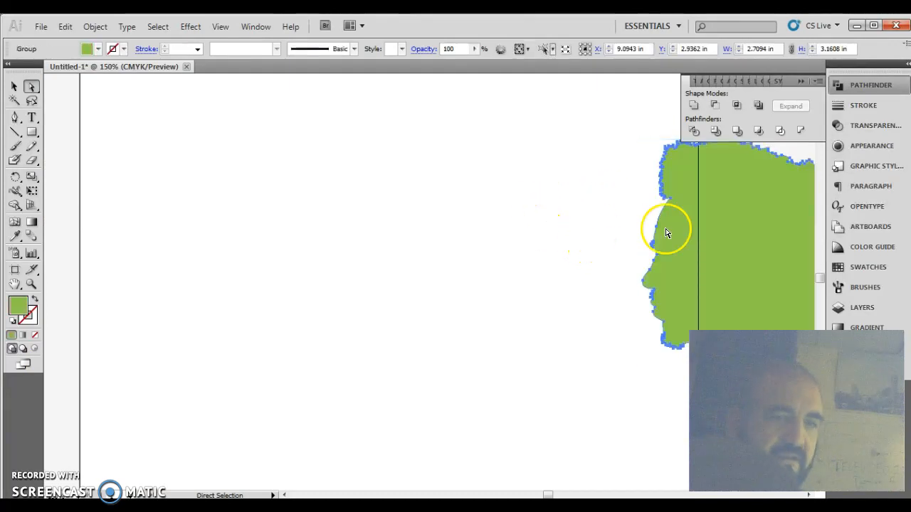
Draw a green square about 2.97 in wide and a rectangle about 1.61 by 1.94 in overlapping its upper-left corner
click(32, 131)
drag(157, 116, 375, 332)
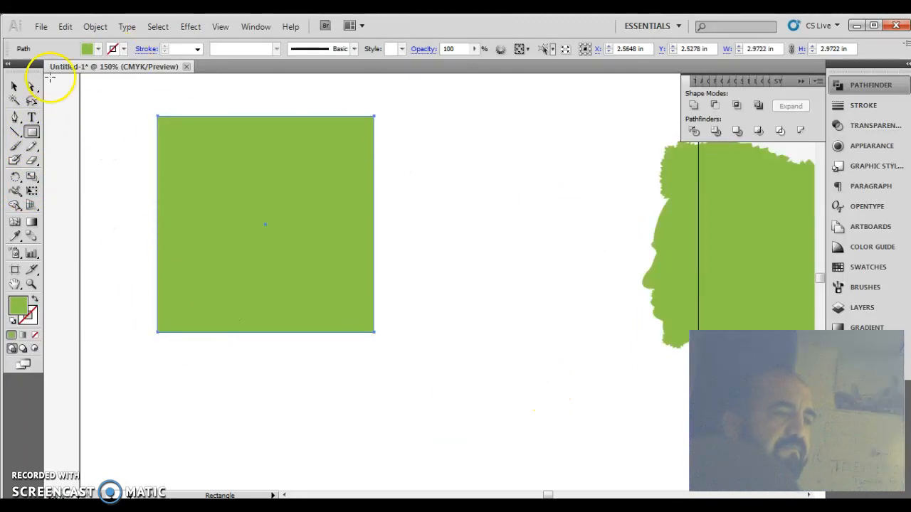
click(31, 132)
drag(139, 104, 259, 247)
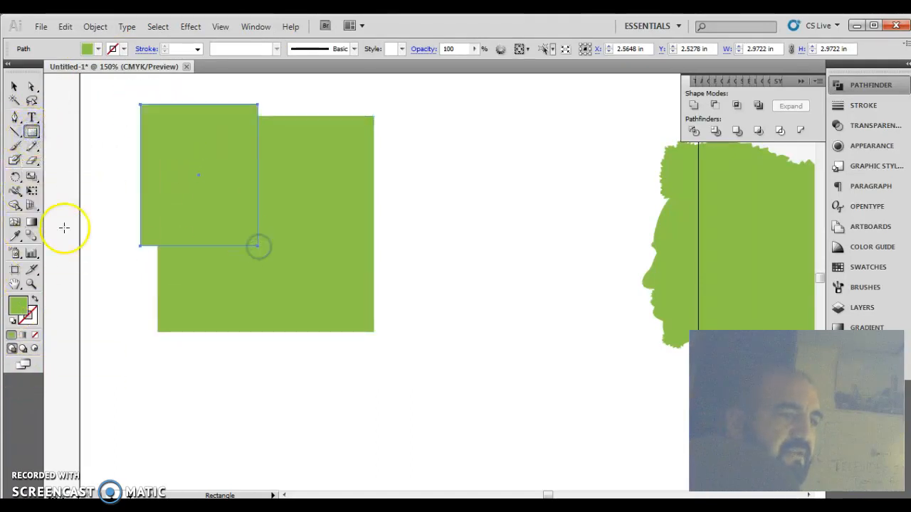
Add overlapping green rectangles about 1.18 by 2.99, 2.70 by 1.32 and 0.75 by 0.85 in, and delete the tiny stray rectangle above them
mouse_move(213, 413)
mouse_down()
mouse_move(195, 193)
mouse_move(301, 195)
mouse_up()
mouse_move(437, 205)
mouse_down()
mouse_move(225, 272)
mouse_move(240, 302)
mouse_up()
mouse_move(305, 67)
mouse_down()
mouse_move(322, 96)
mouse_move(405, 153)
mouse_up()
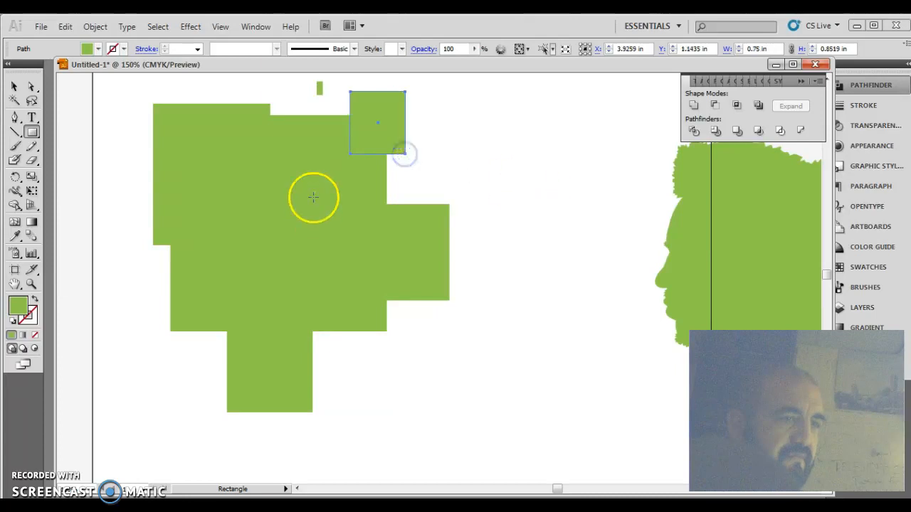
click(14, 88)
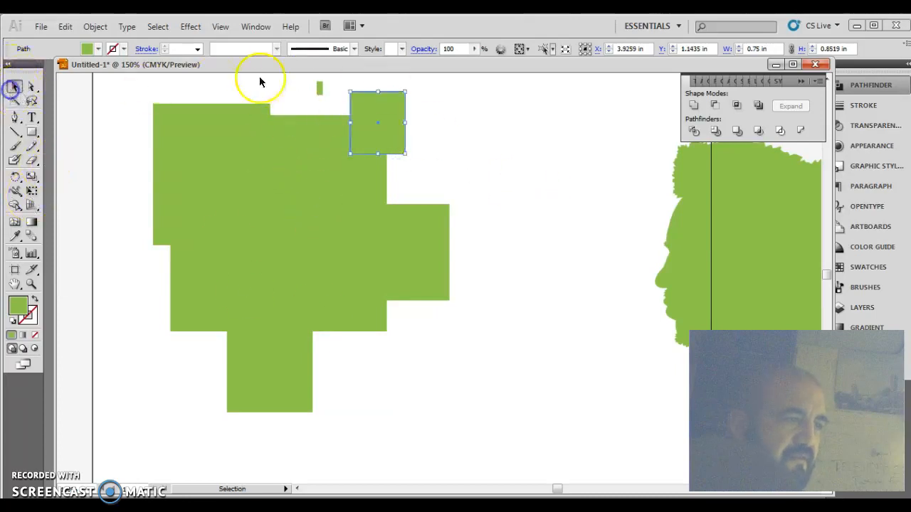
click(321, 93)
key(Delete)
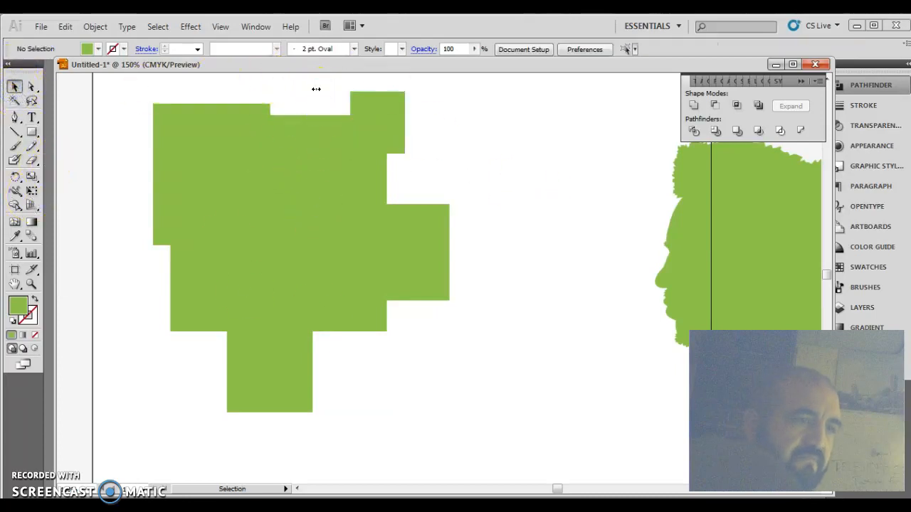
Fill the small upper-right rectangle with bright pink and the upper-left rectangle with dark brown
click(381, 116)
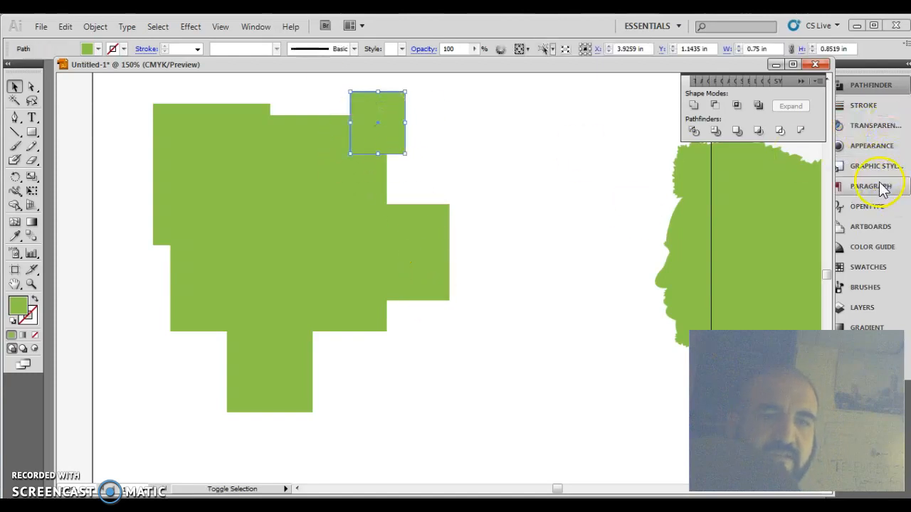
click(872, 266)
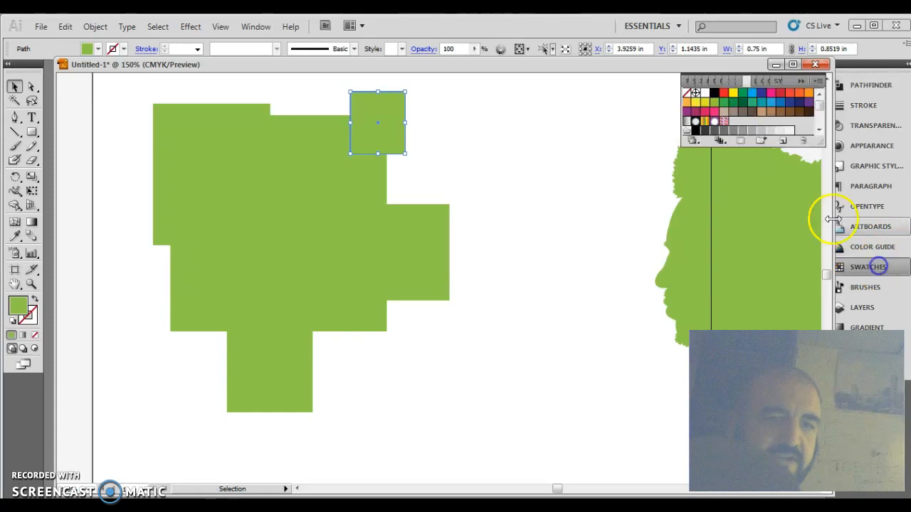
click(772, 94)
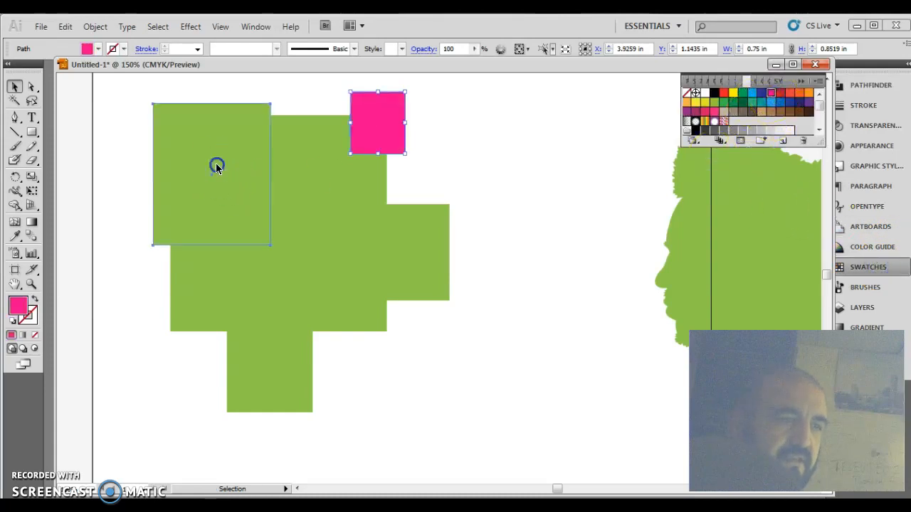
click(801, 112)
Fill the wide rectangle with yellow and the tall rectangle with magenta-purple, and deselect everything
click(402, 238)
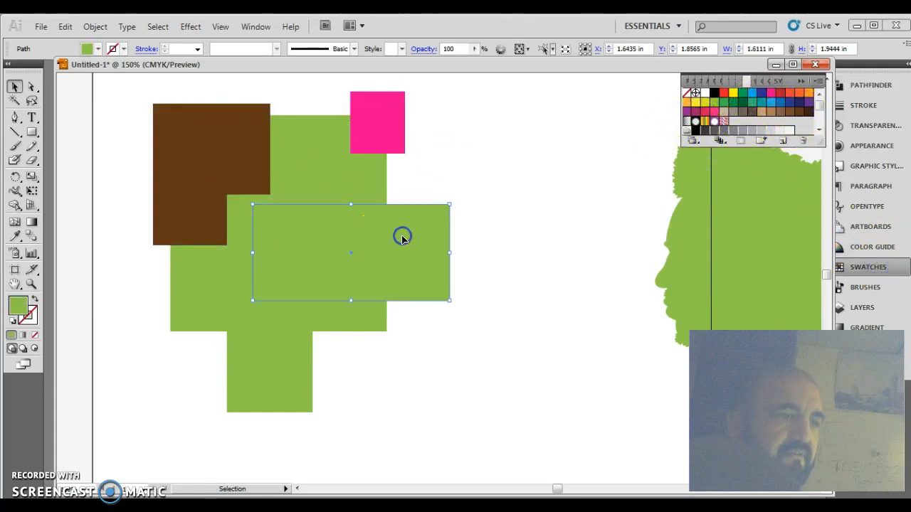
click(733, 93)
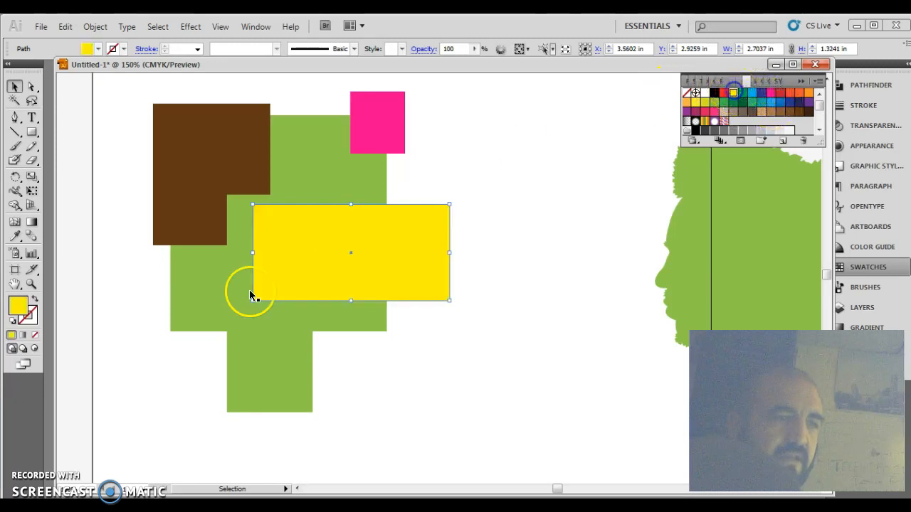
click(259, 346)
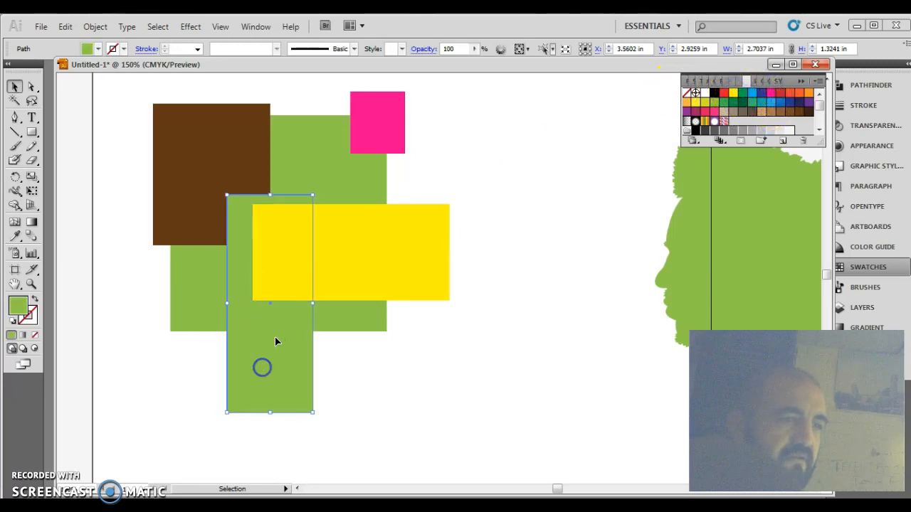
click(695, 114)
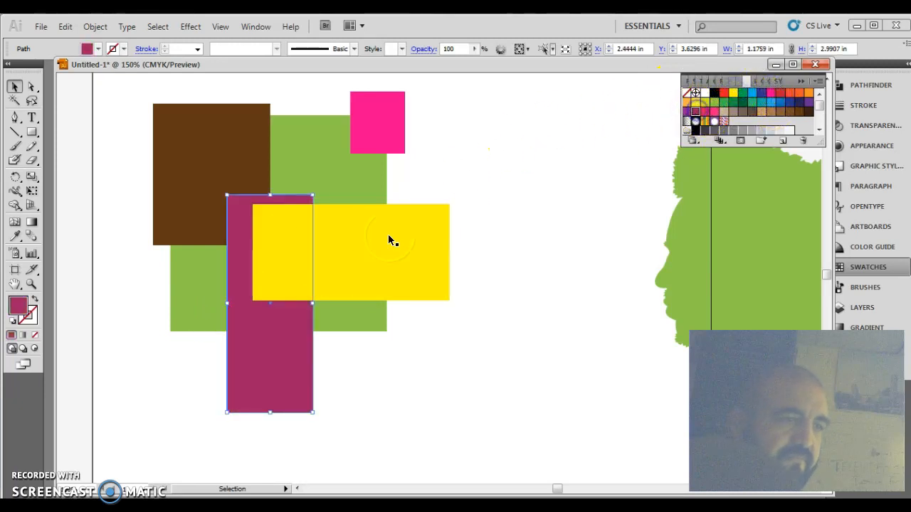
click(361, 368)
click(279, 364)
click(364, 360)
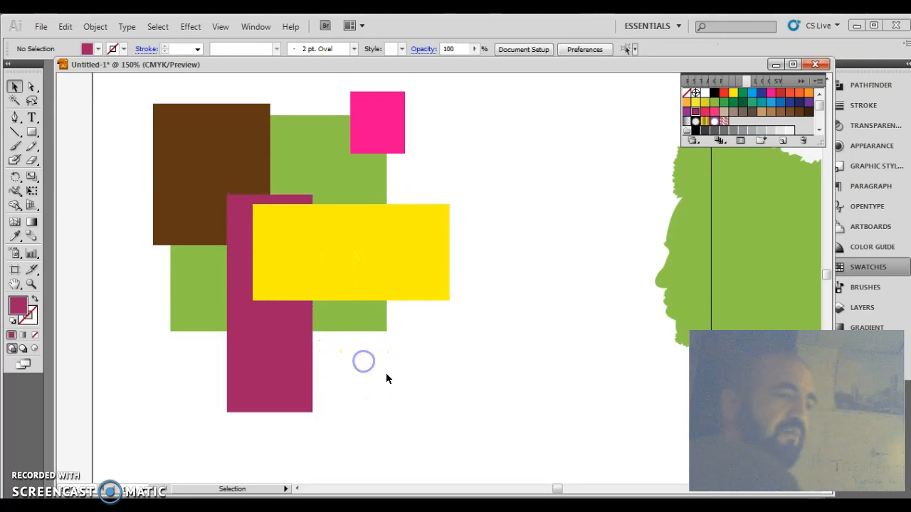
Select the five coloured rectangles one after another, and clear the selection
click(276, 382)
shift+click(365, 261)
shift+click(369, 308)
shift+click(319, 184)
shift+click(199, 175)
shift+click(303, 150)
shift+click(403, 118)
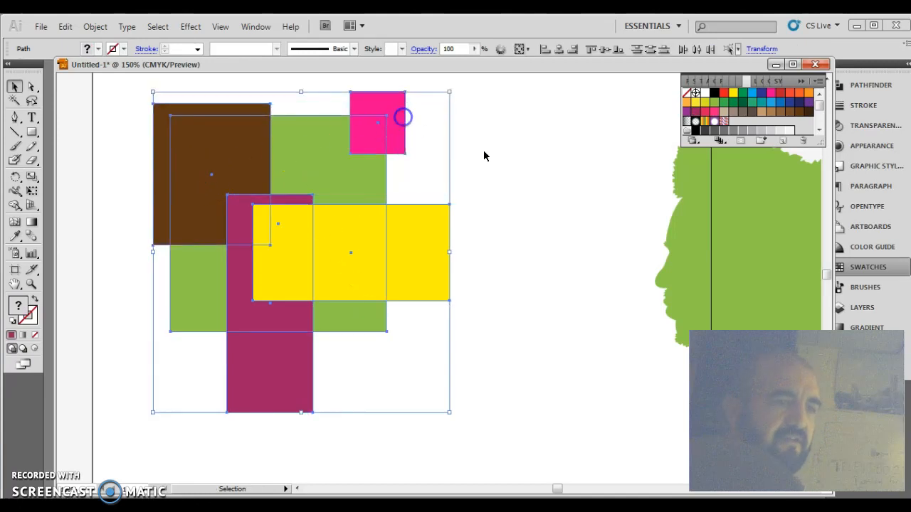
click(539, 162)
Select all five overlapping rectangles at once, group them and deselect the group
drag(495, 101, 143, 370)
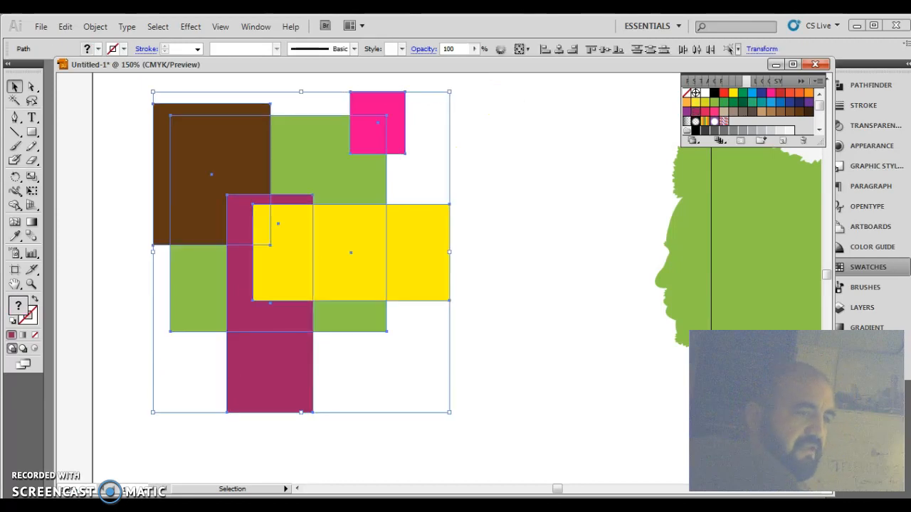
click(92, 27)
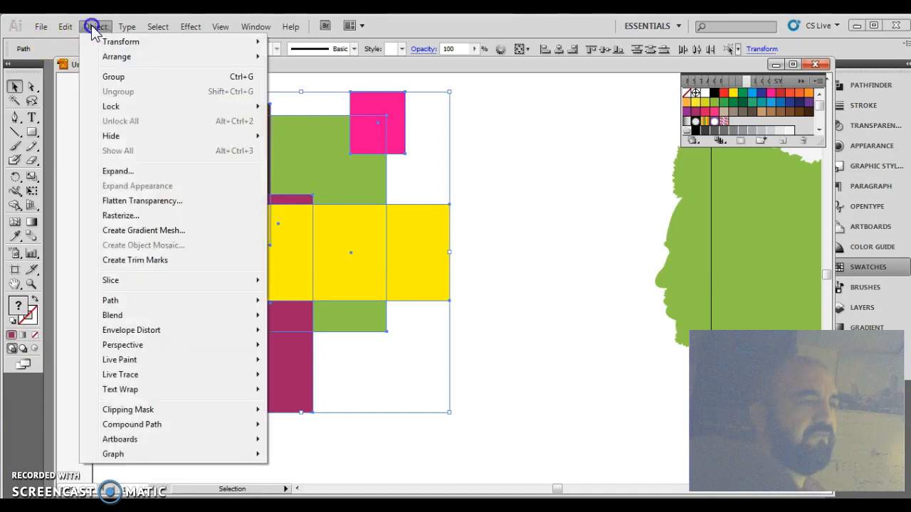
click(178, 77)
click(106, 168)
Enter isolation mode for the rectangle group, move the green square slightly down and right, and exit isolation
click(197, 152)
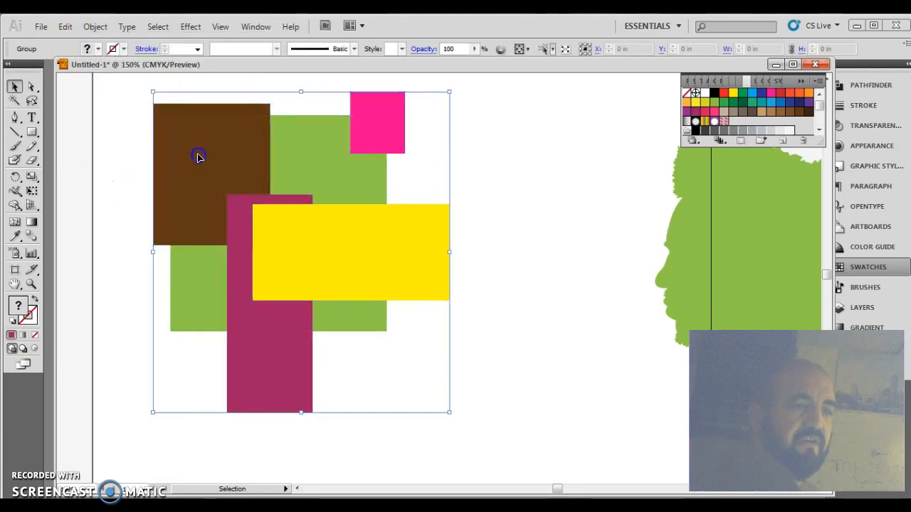
double_click(198, 157)
click(522, 247)
drag(341, 196, 345, 204)
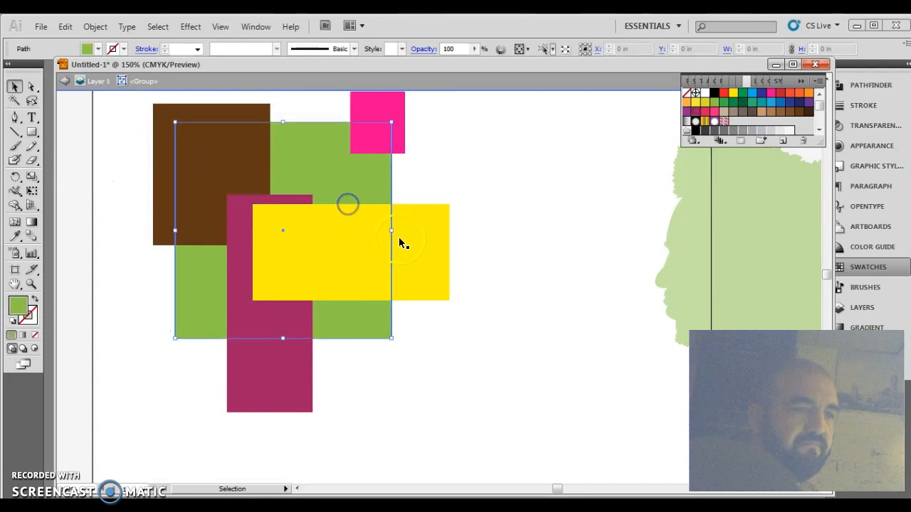
double_click(131, 178)
Move the whole rectangle group slightly right and up, and deselect it
click(159, 167)
drag(177, 166, 184, 137)
click(113, 231)
Isolate the rectangle group again and move the green square down and left beneath the other rectangles
click(296, 233)
click(157, 280)
double_click(203, 276)
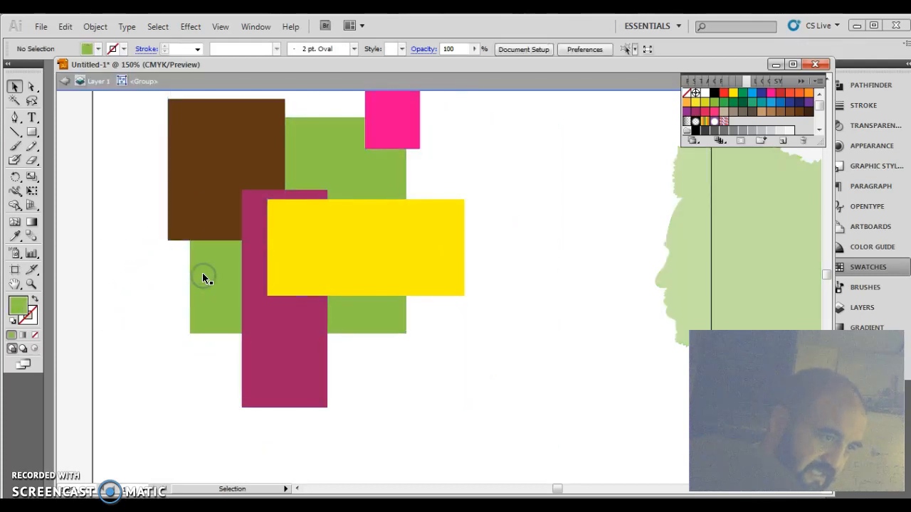
drag(217, 280, 154, 324)
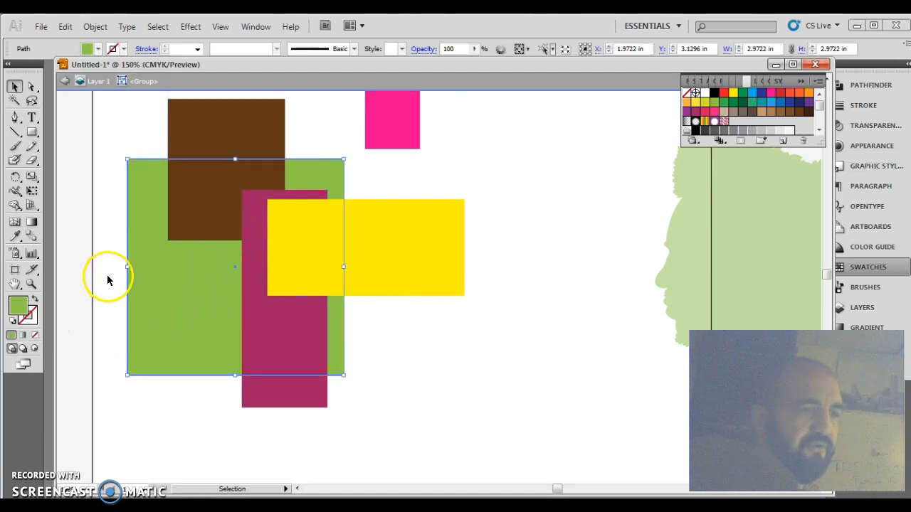
Exit isolation mode, move the whole rectangle group slightly right and down, and deselect it
double_click(108, 279)
drag(141, 118, 380, 294)
click(563, 266)
click(422, 264)
drag(423, 264, 452, 319)
click(579, 292)
click(477, 303)
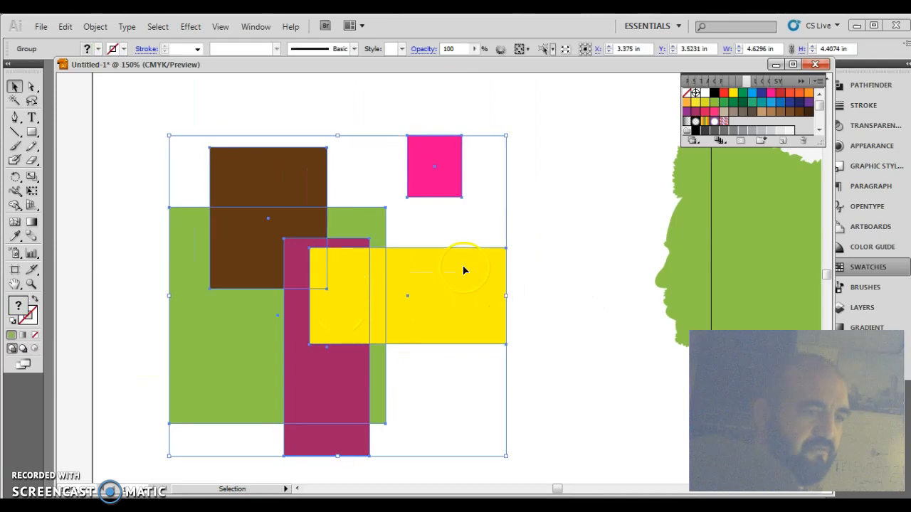
click(537, 265)
Isolate the rectangle group, move the pink square onto the lower-left area of the green square, and exit isolation
double_click(444, 175)
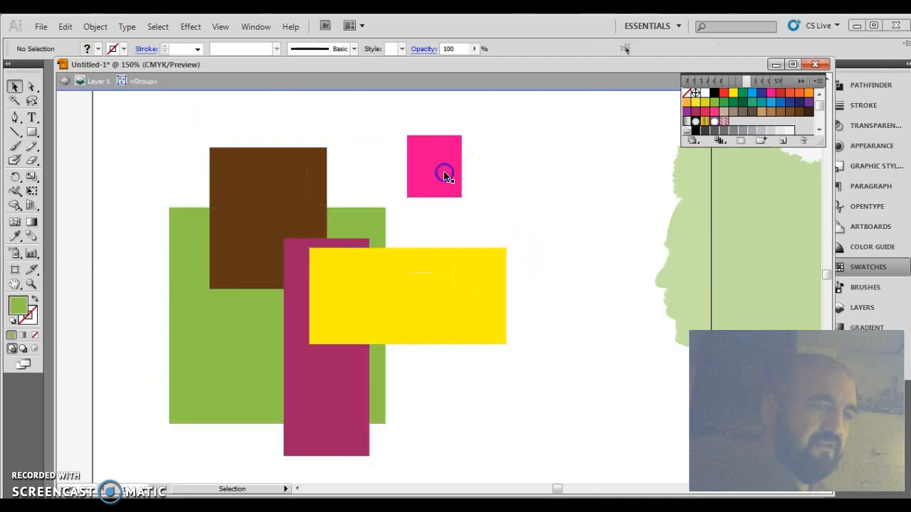
drag(447, 177, 241, 357)
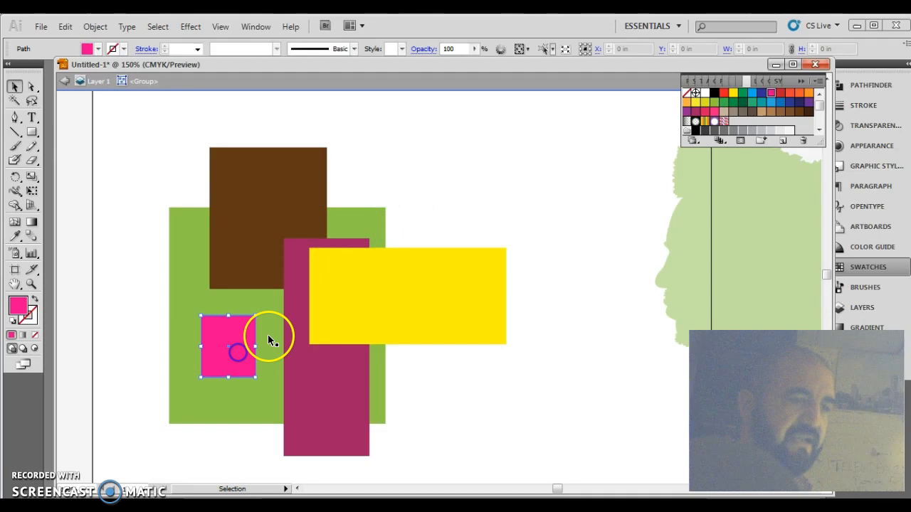
click(261, 265)
double_click(462, 175)
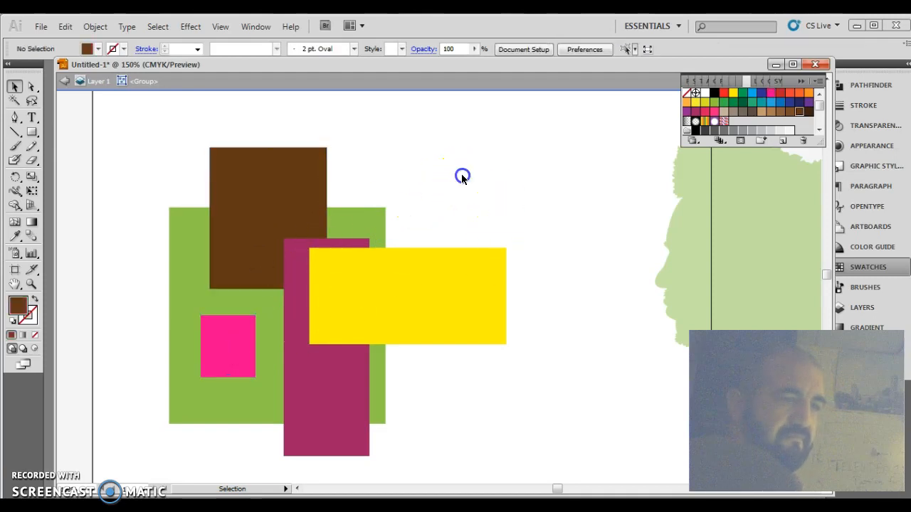
Reposition the rectangle group on the artboard, split it with Pathfinder Divide, and deselect it
drag(369, 235, 433, 141)
drag(337, 188, 283, 252)
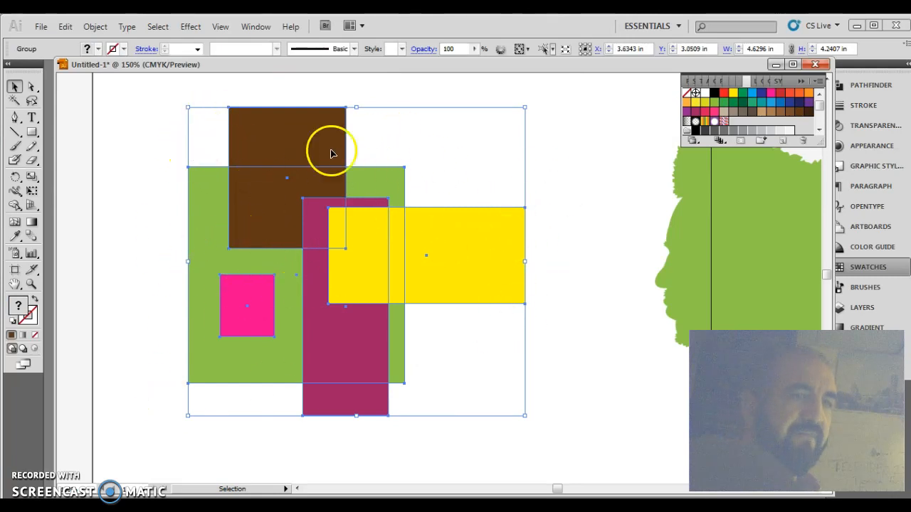
click(881, 86)
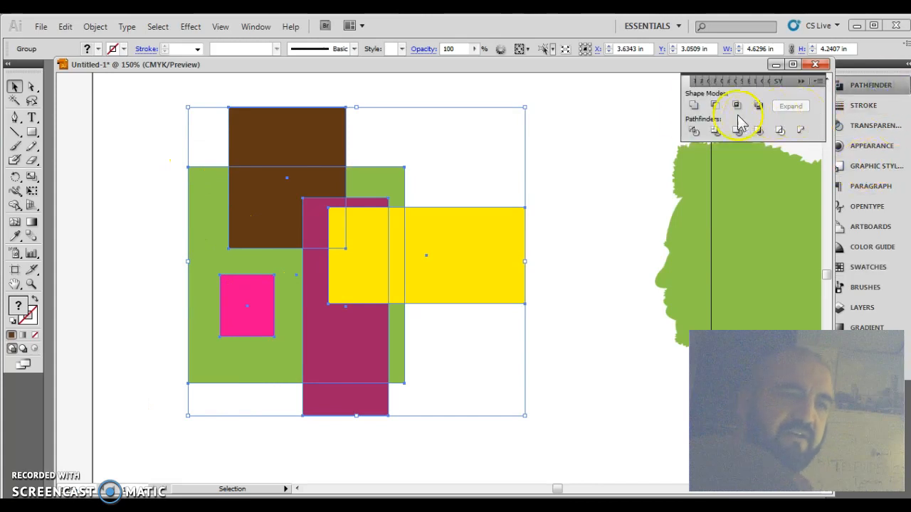
click(694, 132)
drag(299, 198, 299, 272)
click(108, 107)
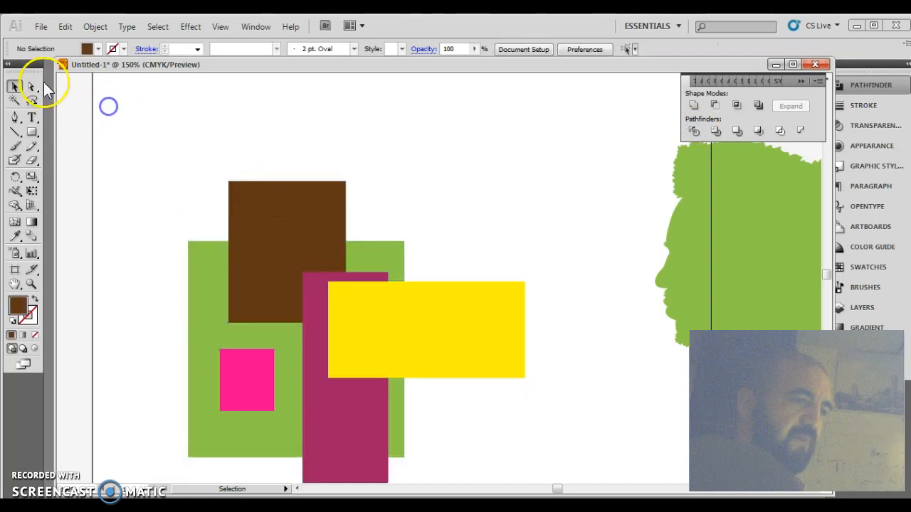
Delete the brown, yellow and magenta pieces that stick out beyond the green square, using Direct Selection
click(31, 86)
click(306, 203)
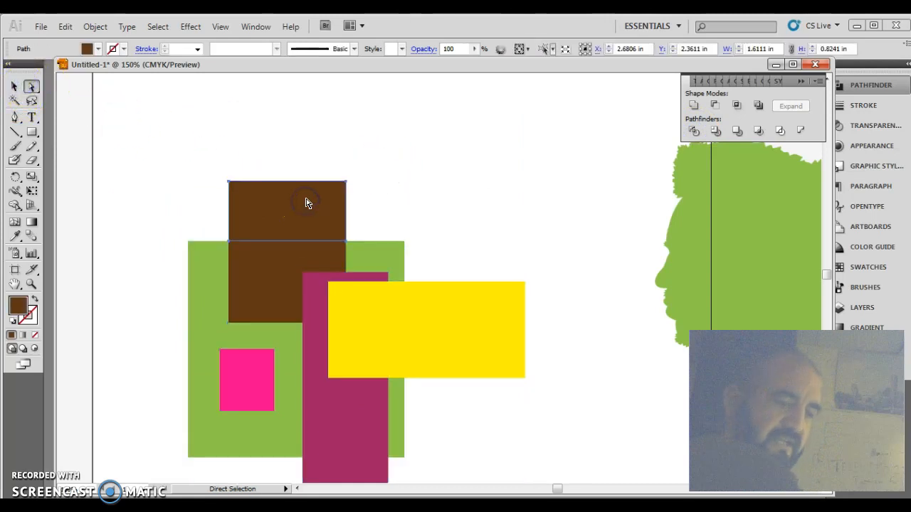
key(Delete)
click(443, 304)
key(Delete)
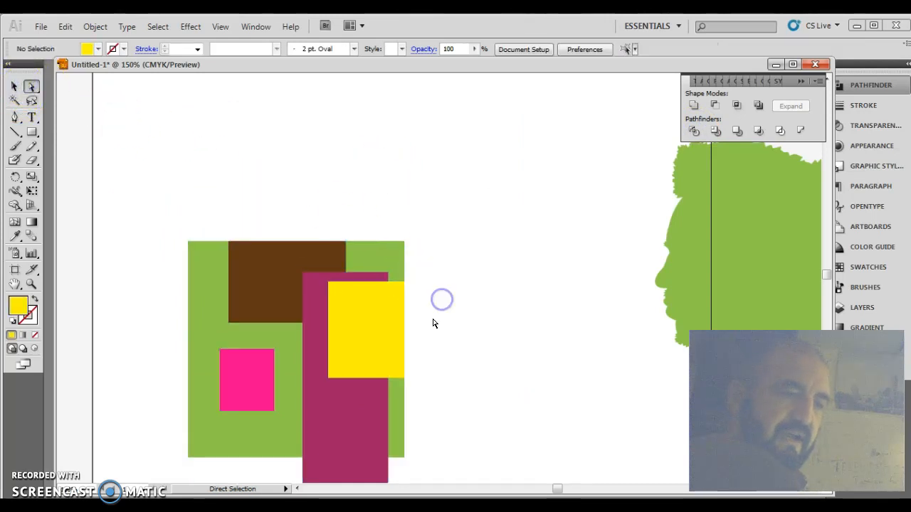
click(360, 473)
key(Delete)
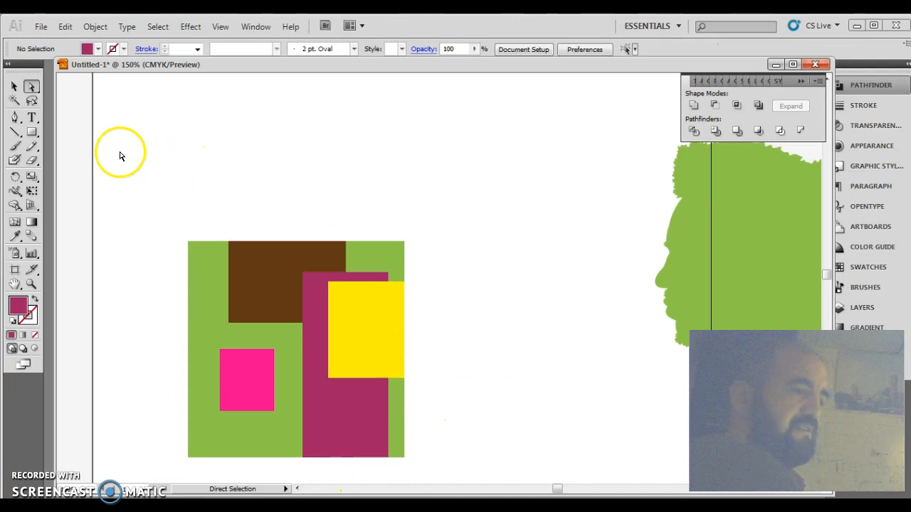
Move the trimmed square group up and slightly right as a whole, and deselect it
click(15, 86)
drag(305, 345, 351, 235)
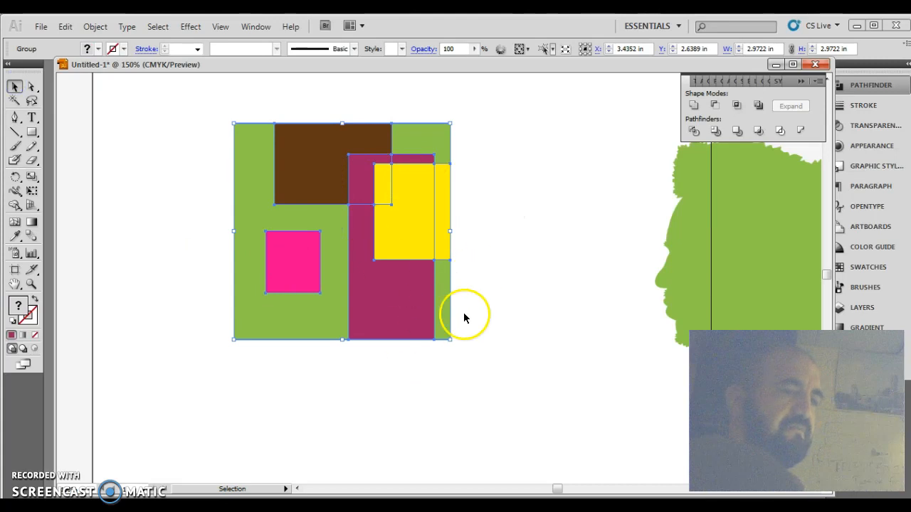
click(501, 286)
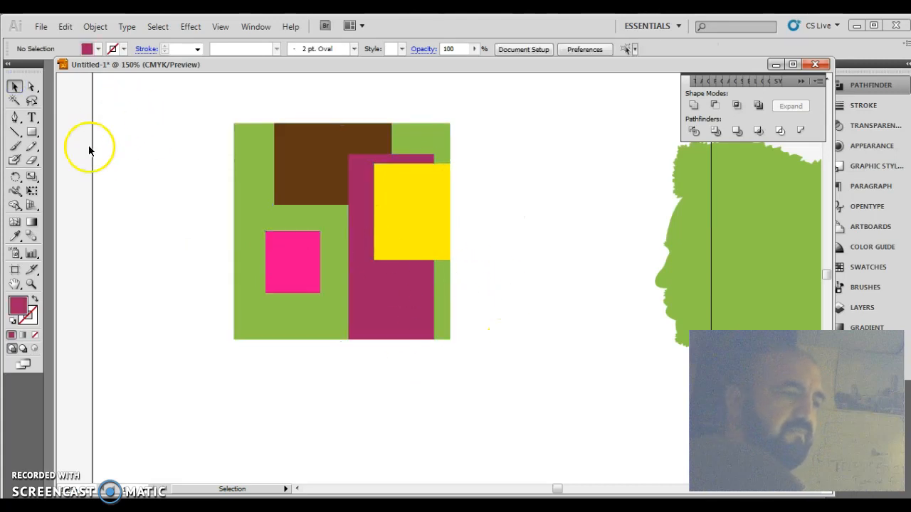
Select only the pink square within the group and fill it with the white-to-black linear gradient
click(33, 148)
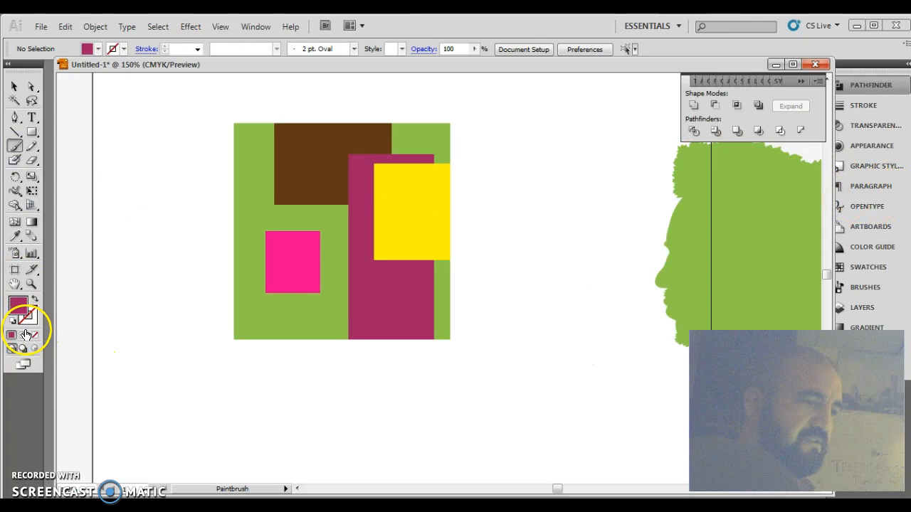
click(33, 90)
click(291, 252)
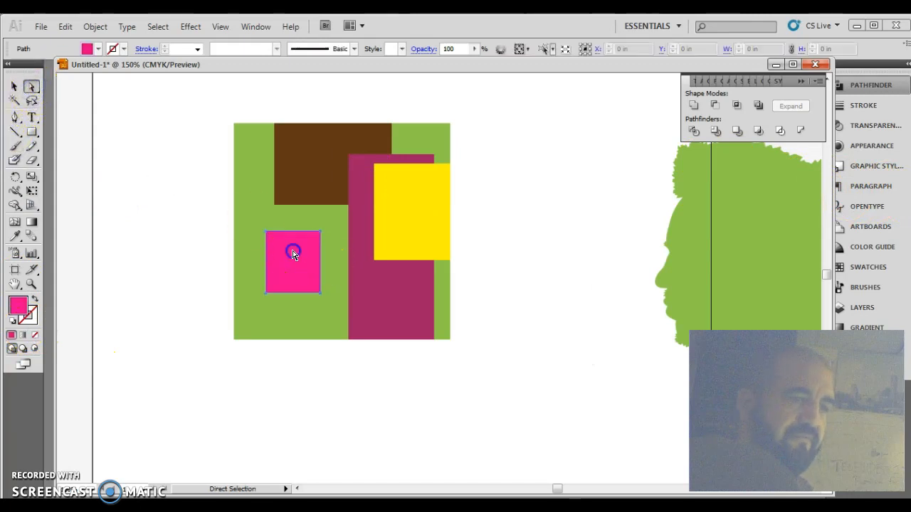
click(23, 336)
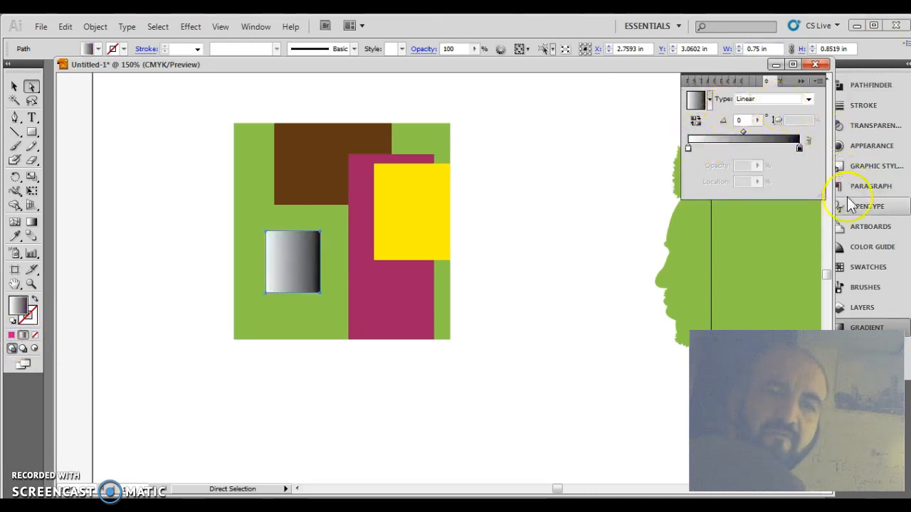
Load the Gems and Jewels gradient swatch library and fill the selected small square with a teal gradient from it
click(867, 268)
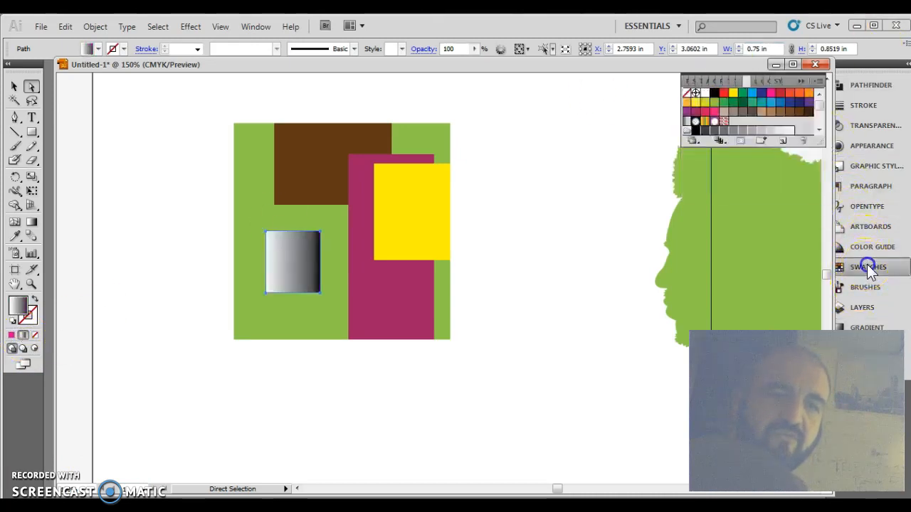
click(817, 82)
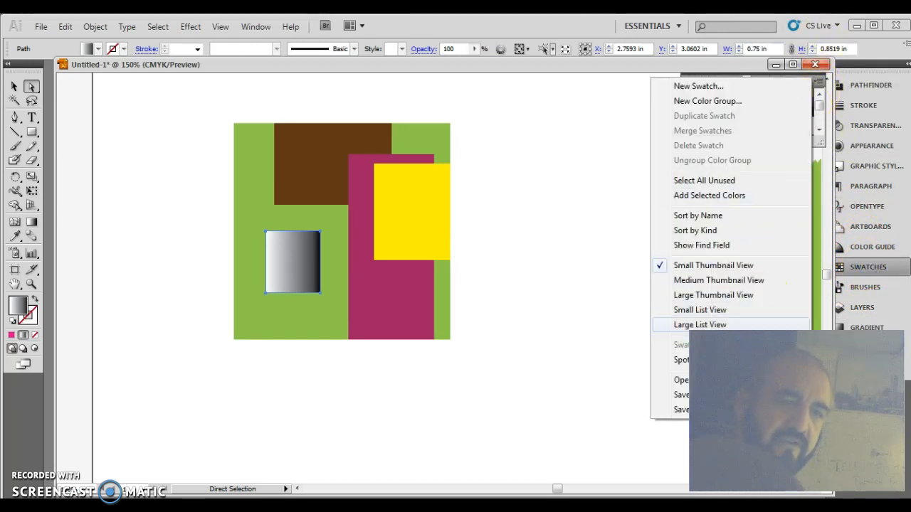
mouse_move(683, 379)
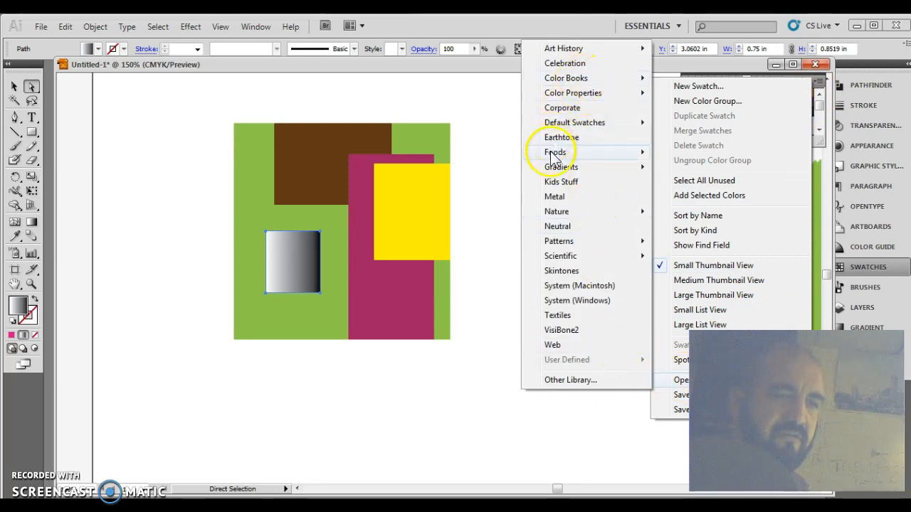
mouse_move(565, 80)
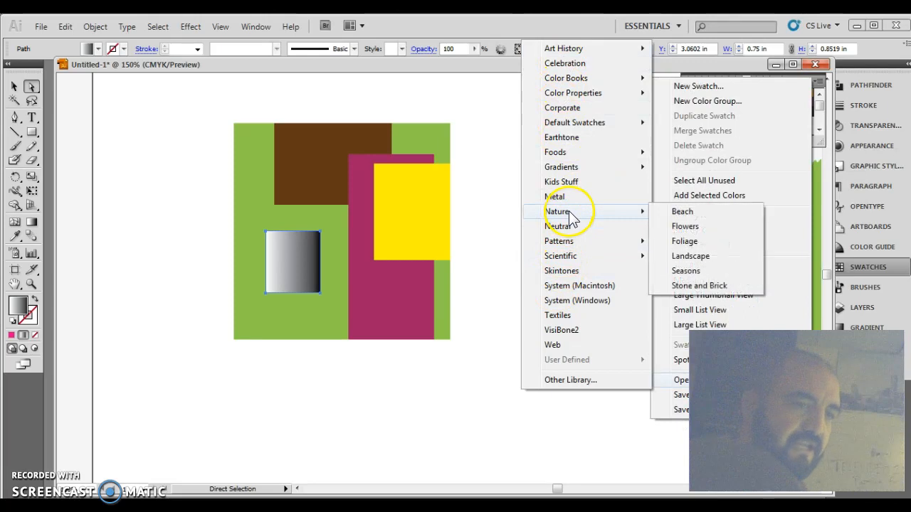
mouse_move(576, 168)
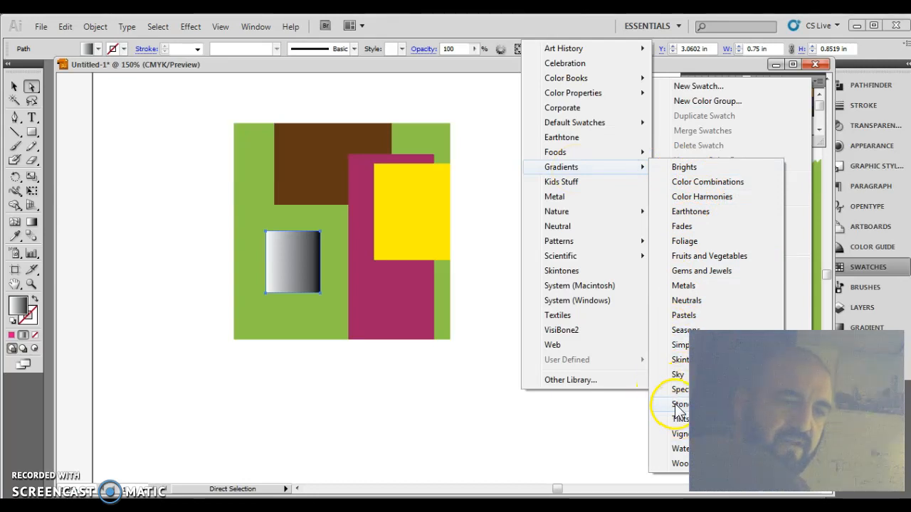
click(687, 270)
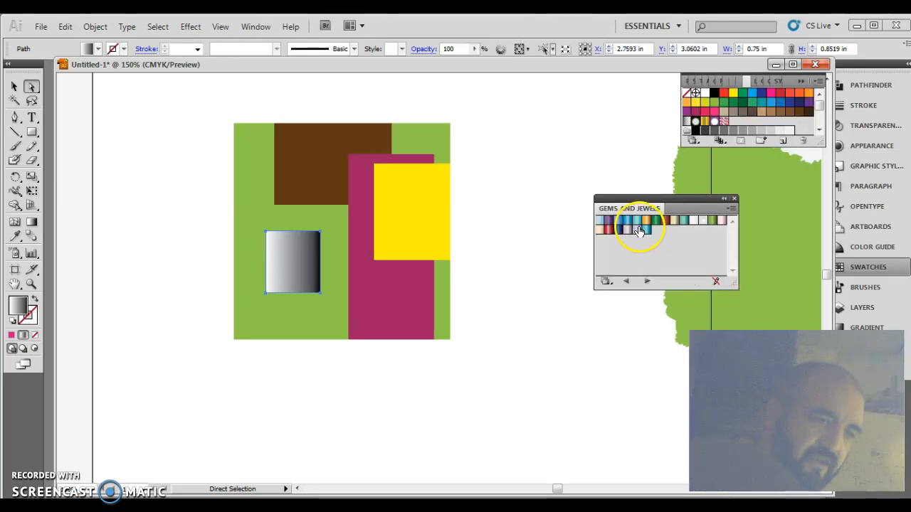
click(637, 225)
click(647, 208)
drag(697, 200, 588, 134)
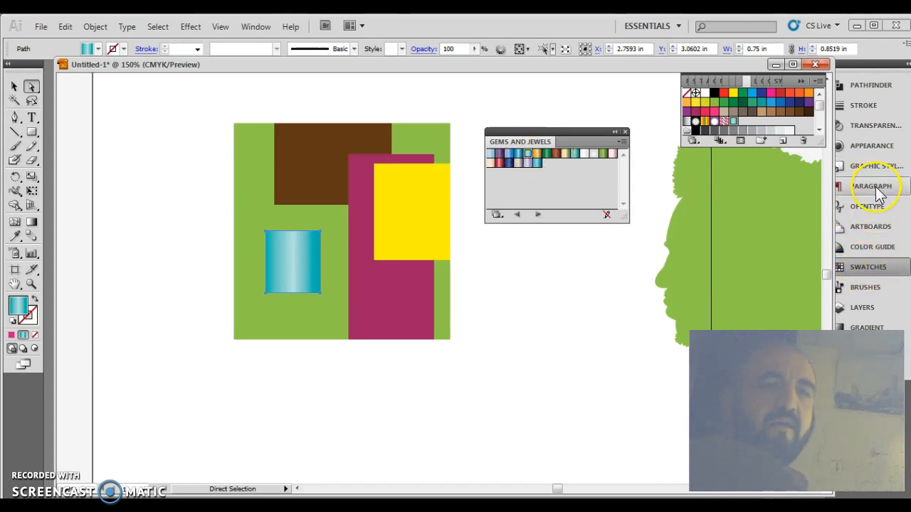
Move the gradient's middle stop further right and its first stop to about 13.9%, and recolour the first stop yellow
click(868, 327)
click(753, 151)
drag(741, 151, 768, 147)
drag(688, 148, 707, 156)
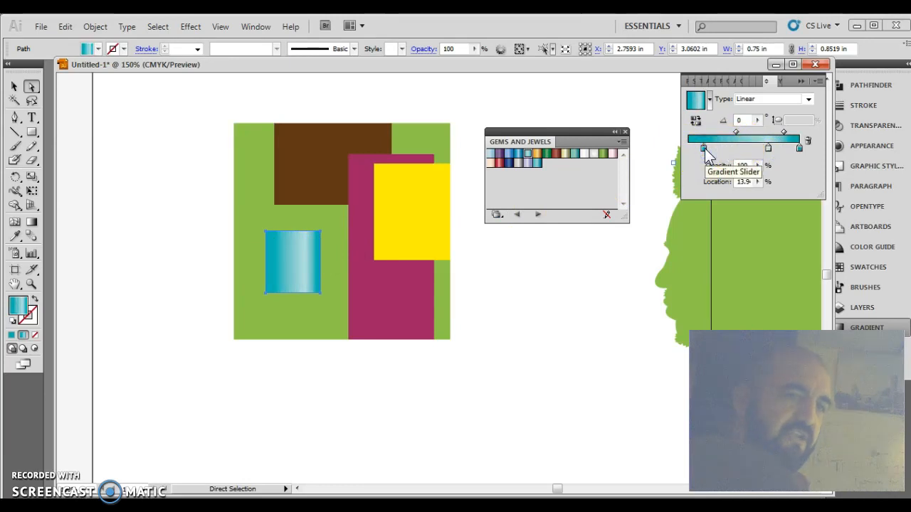
double_click(704, 148)
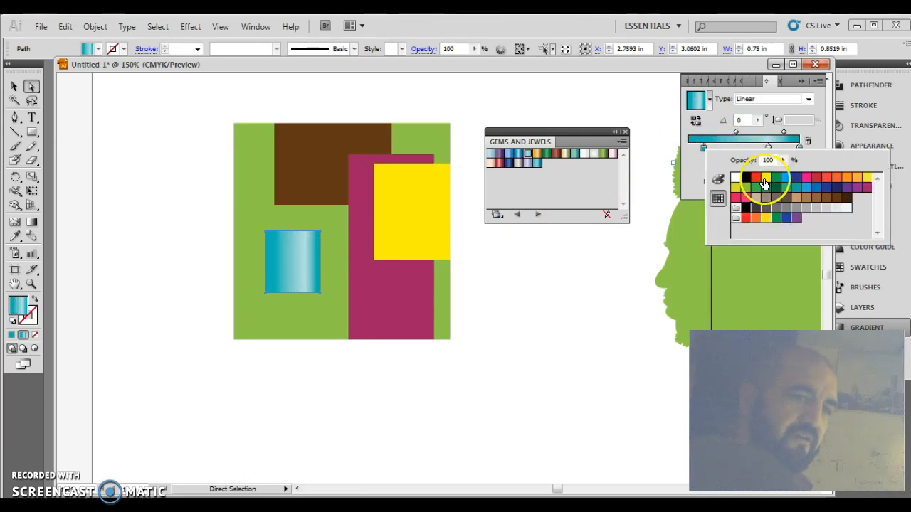
click(763, 180)
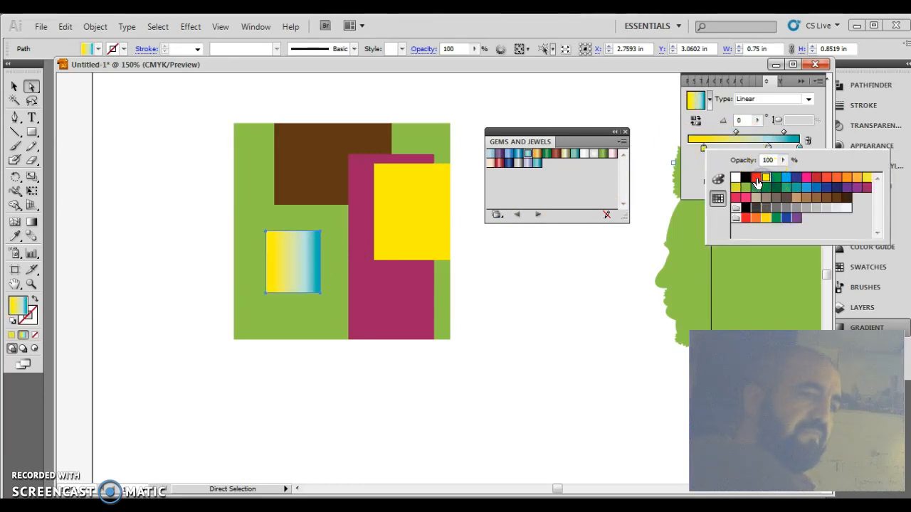
Change the small square's gradient type to Radial
click(808, 98)
click(809, 99)
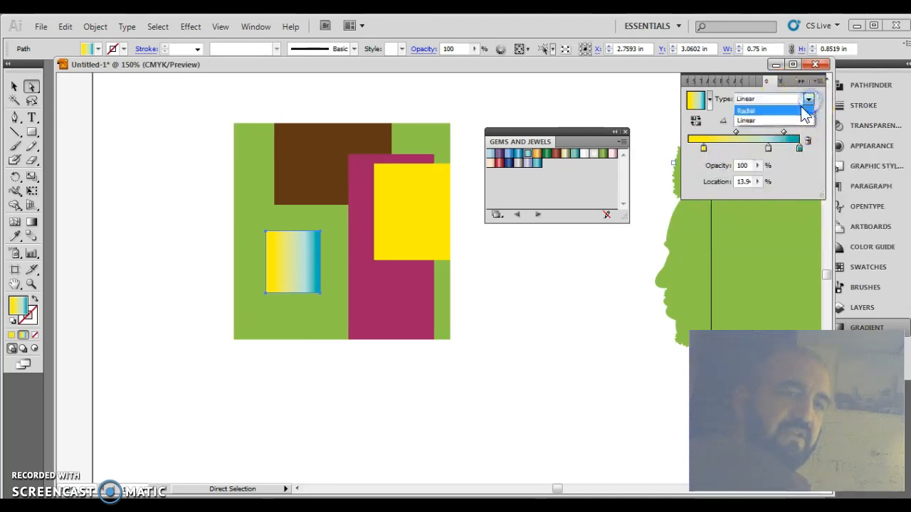
click(803, 112)
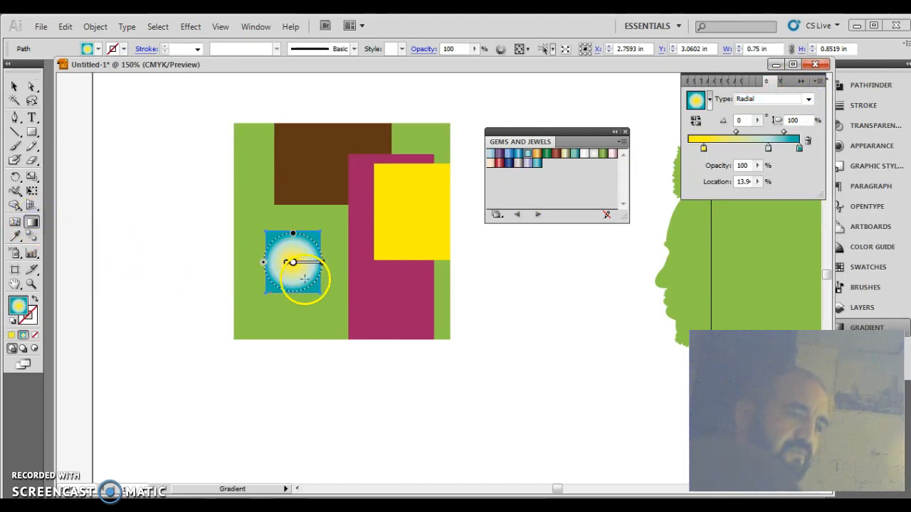
Redirect the radial gradient with the Gradient tool so yellow sits in the small square's lower-right corner, and deselect the square
mouse_move(286, 263)
mouse_down()
mouse_move(295, 256)
mouse_move(288, 230)
mouse_up()
drag(297, 291, 312, 313)
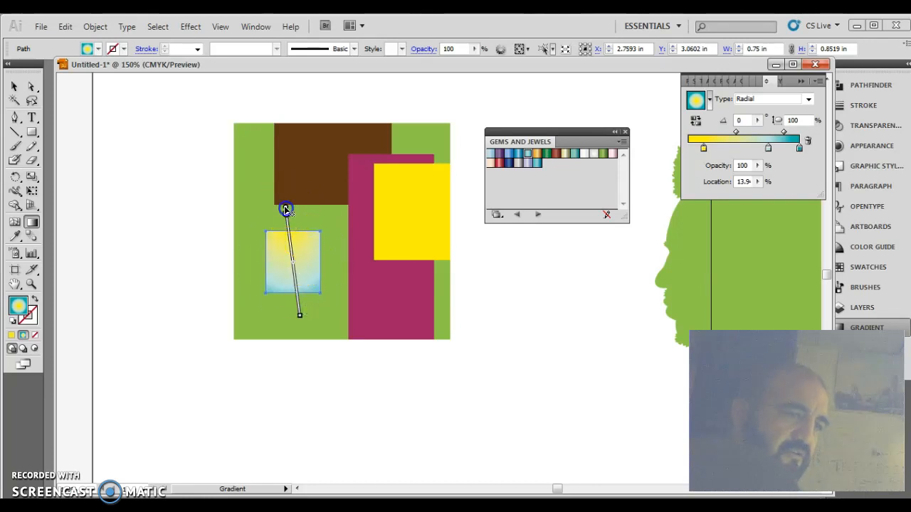
drag(287, 228, 272, 231)
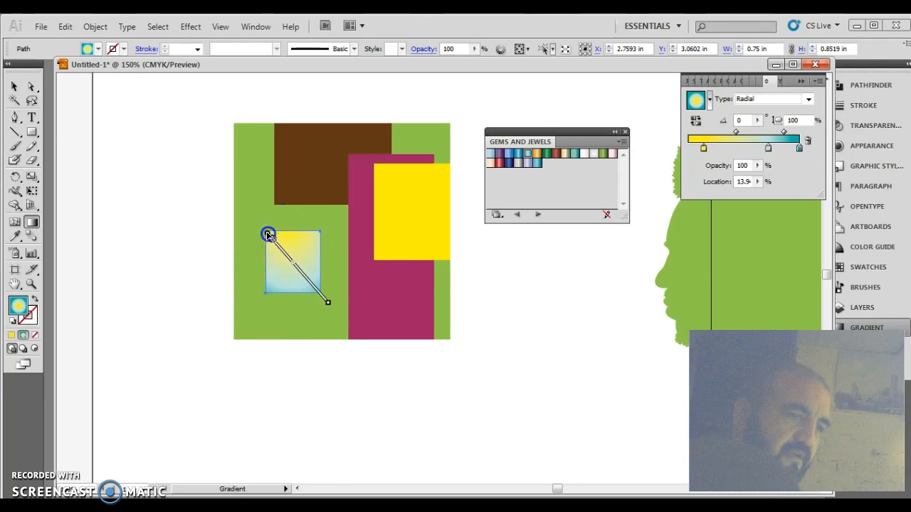
click(330, 331)
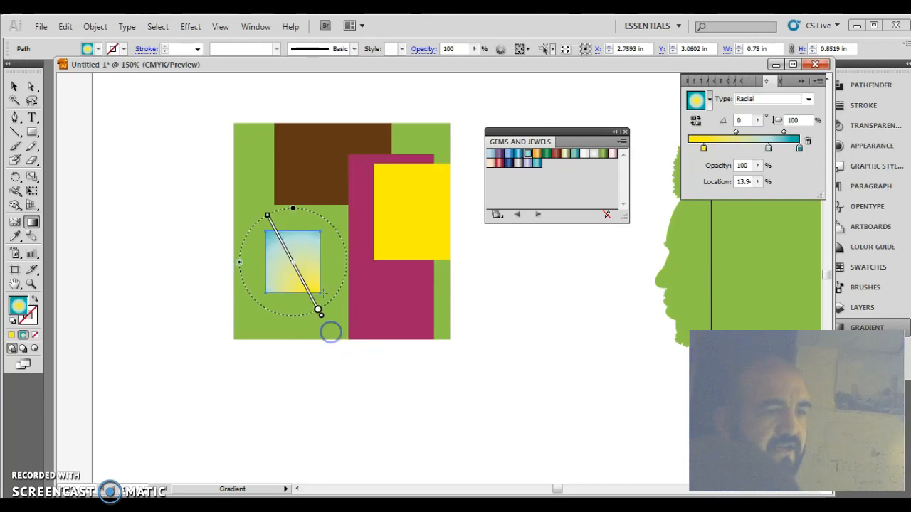
mouse_move(320, 312)
mouse_down()
mouse_move(318, 279)
mouse_move(316, 290)
mouse_up()
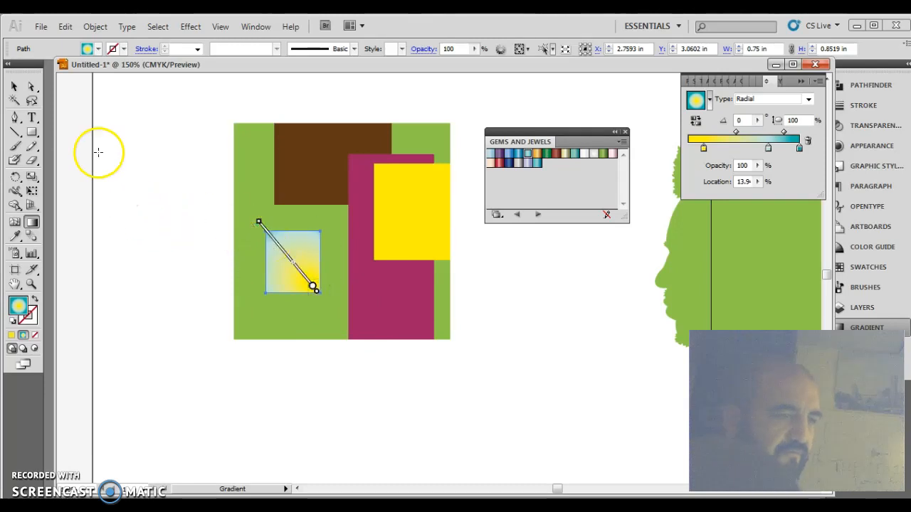
click(14, 86)
click(162, 259)
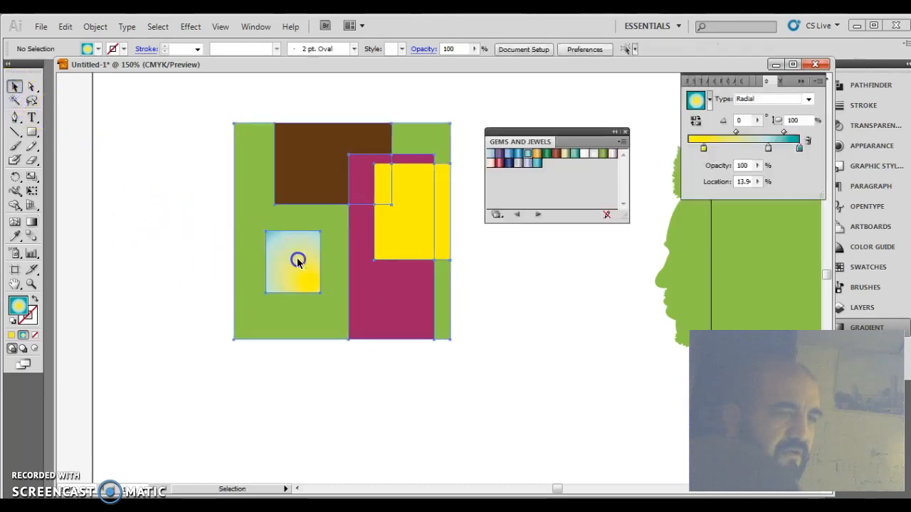
Move the divided group left across the artboard edge, and shift the gradient square within it up and left off its white cut-out
double_click(297, 259)
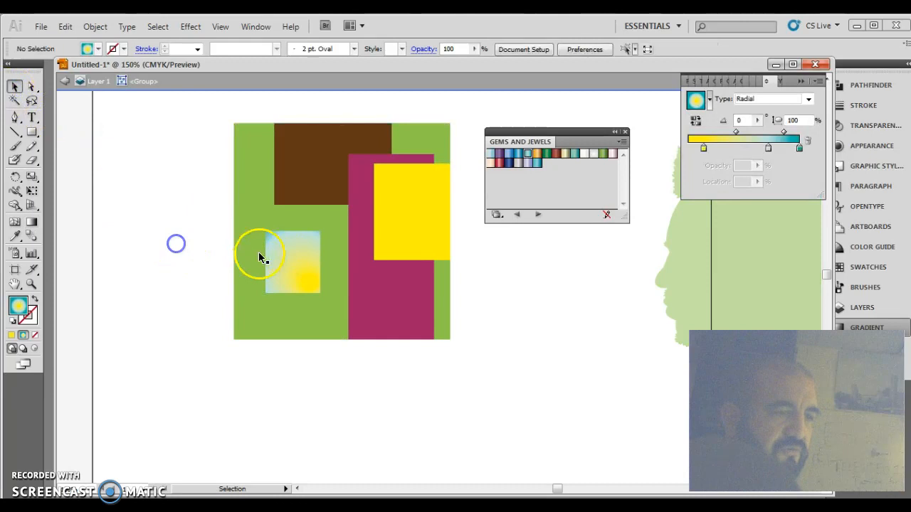
double_click(287, 259)
drag(302, 263, 111, 283)
double_click(158, 260)
click(370, 273)
double_click(246, 245)
click(426, 291)
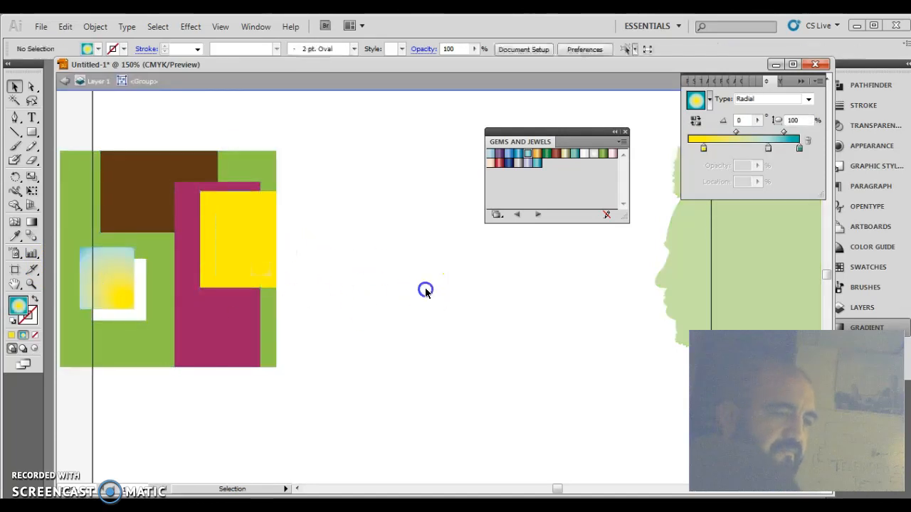
click(567, 388)
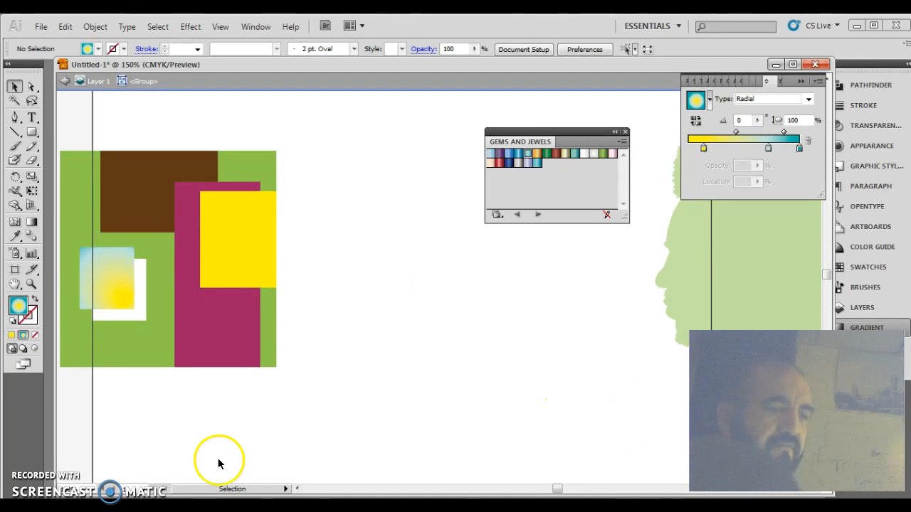